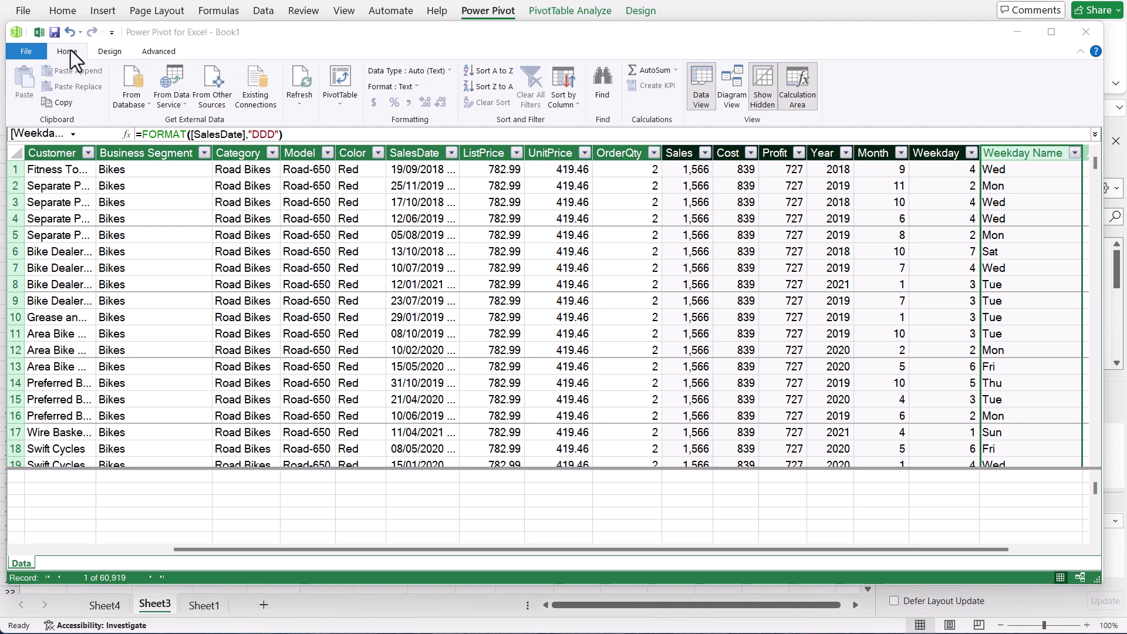
- Switch from Power Pivot back to the Excel workbook and remove Weekday Name from the PivotTable rows
click(39, 32)
click(158, 203)
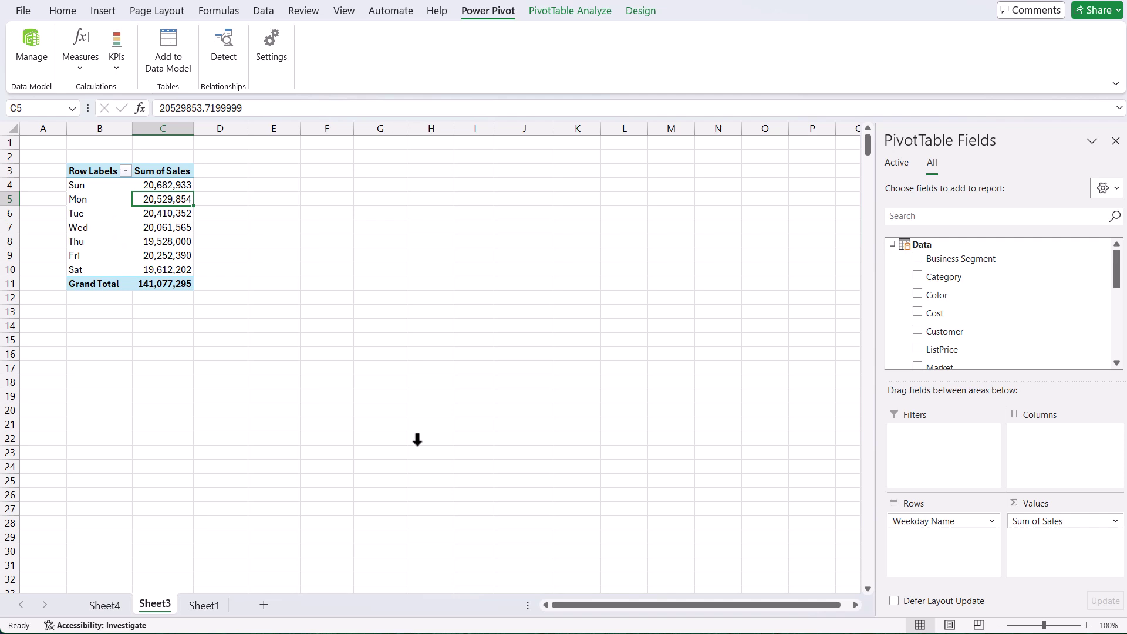
drag(948, 524, 757, 508)
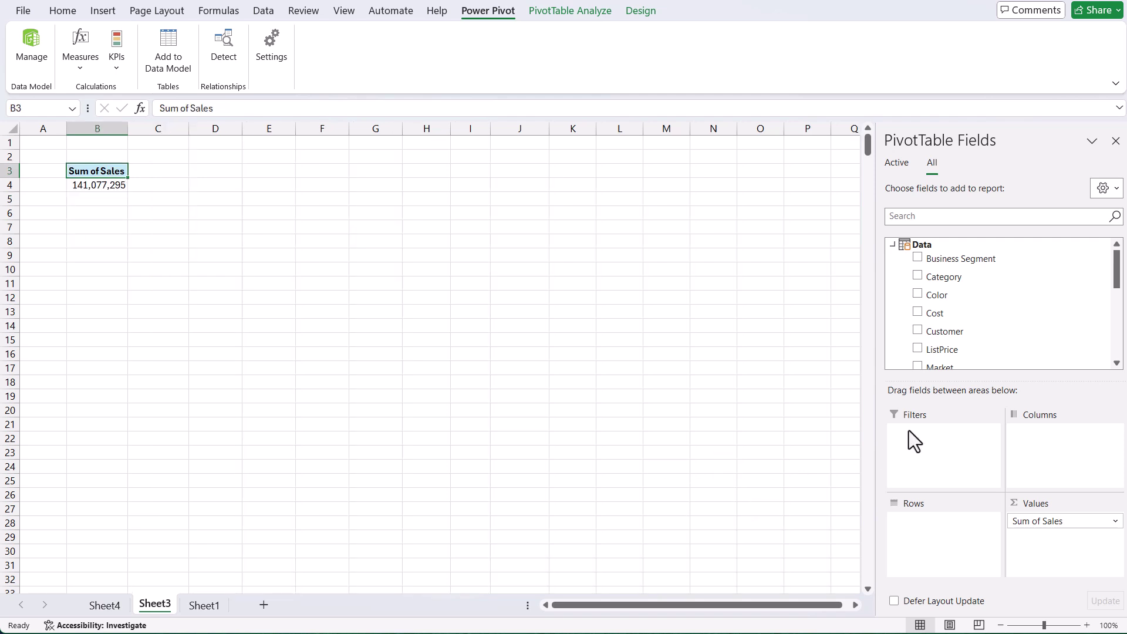
- Add the SubRegion field to the PivotTable rows to break down sales by country
scroll(966, 337, down, 4)
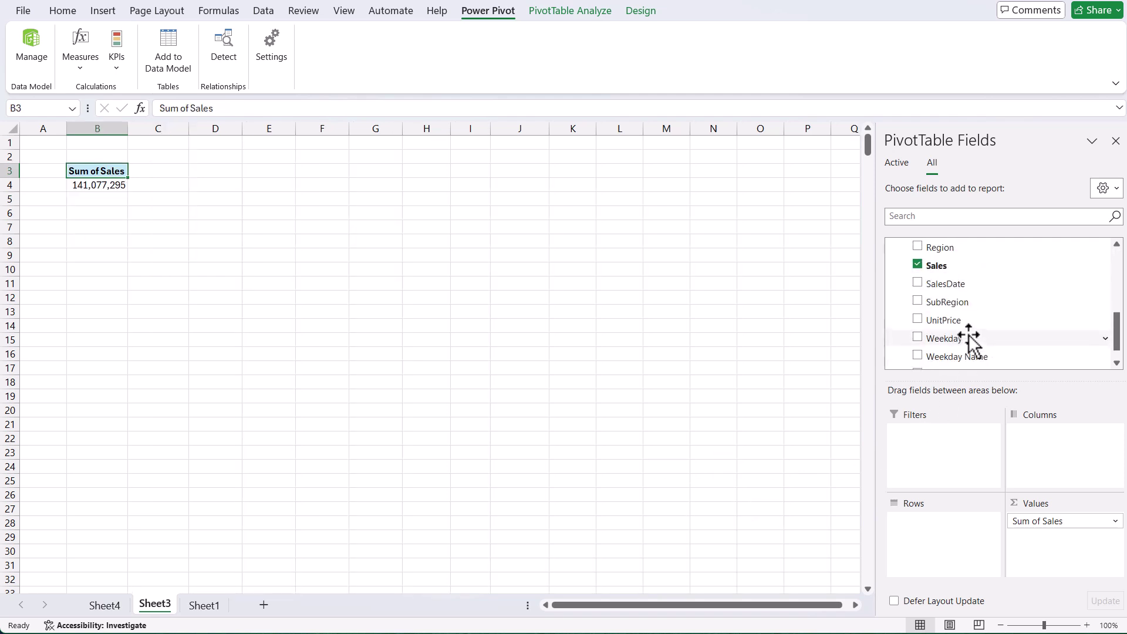
scroll(969, 336, down, 1)
drag(957, 279, 961, 533)
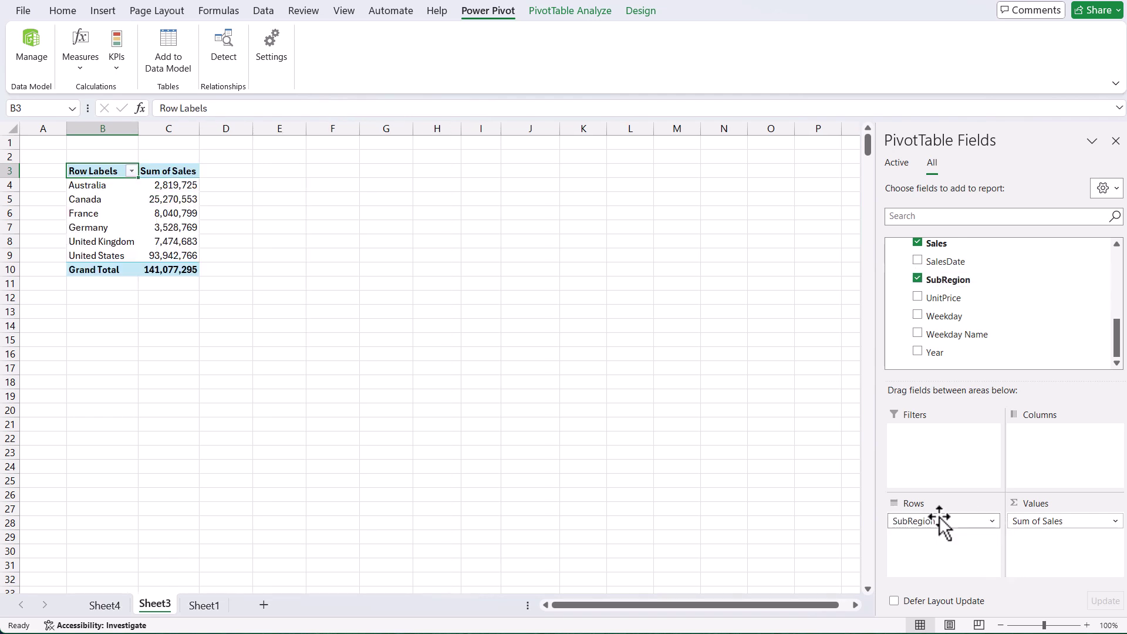
click(189, 188)
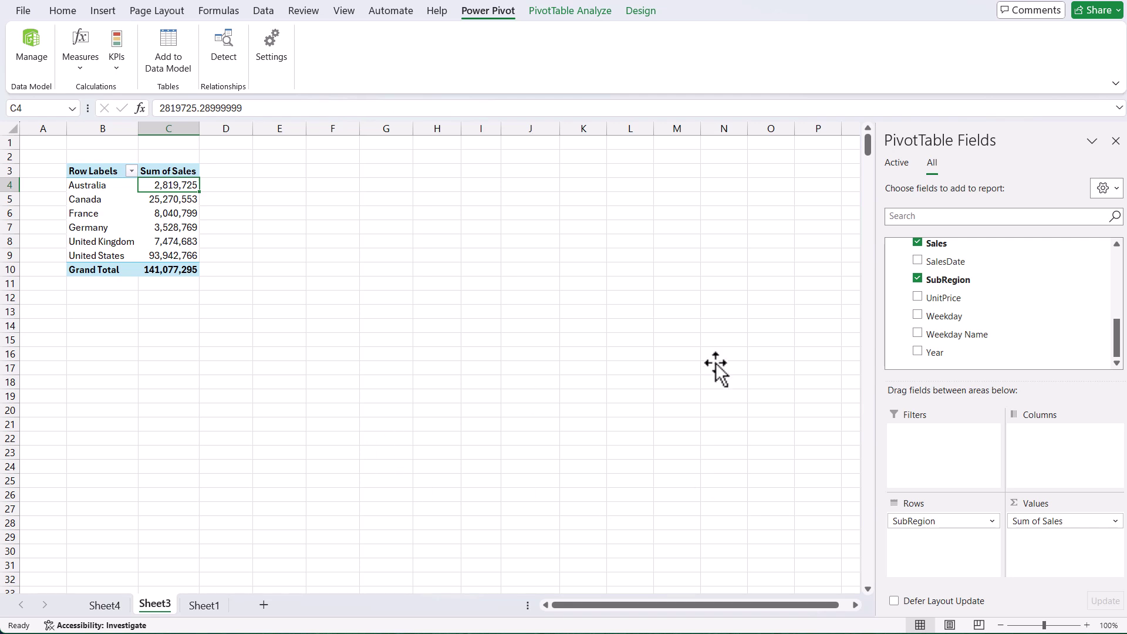
- Add the Customer field to the PivotTable values as a count beside Sum of Sales
scroll(959, 341, up, 3)
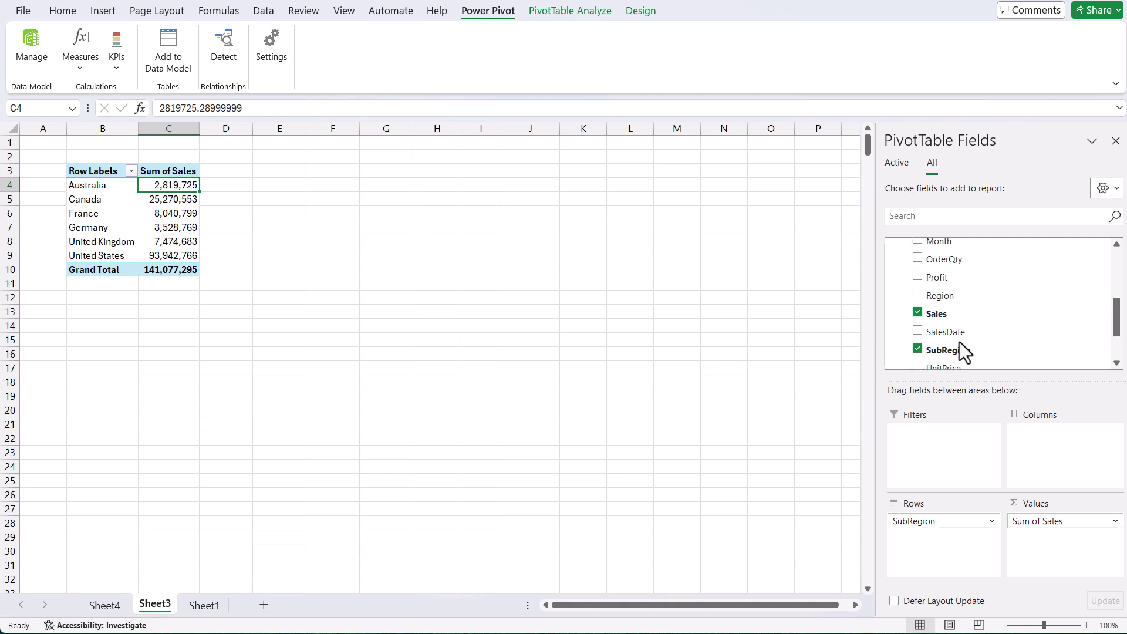
scroll(959, 342, up, 1)
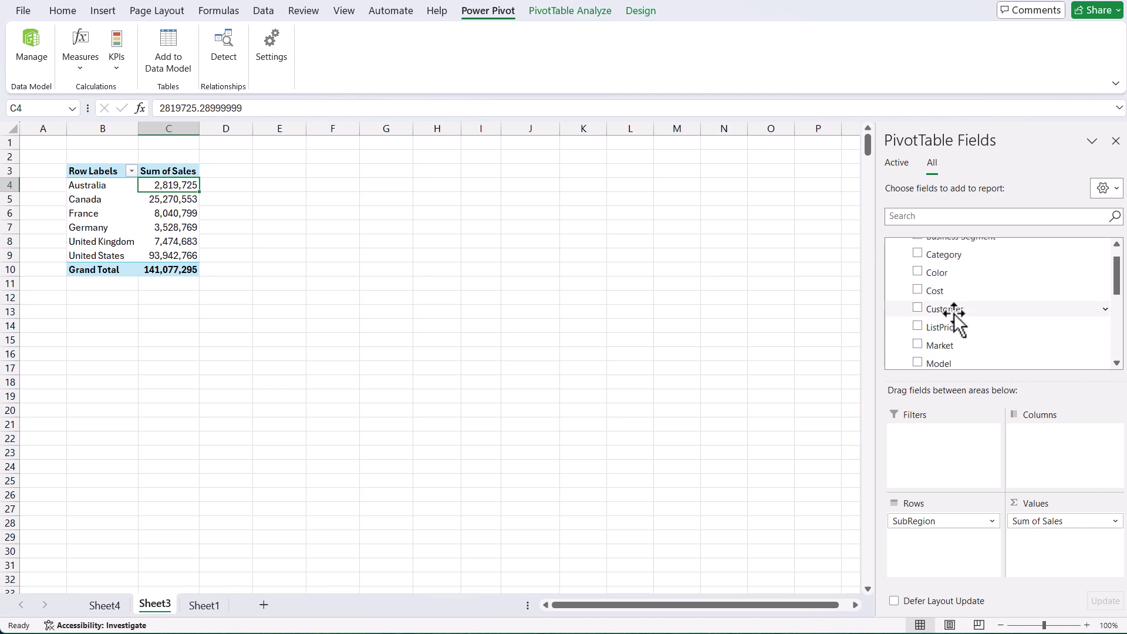
drag(957, 312, 1054, 553)
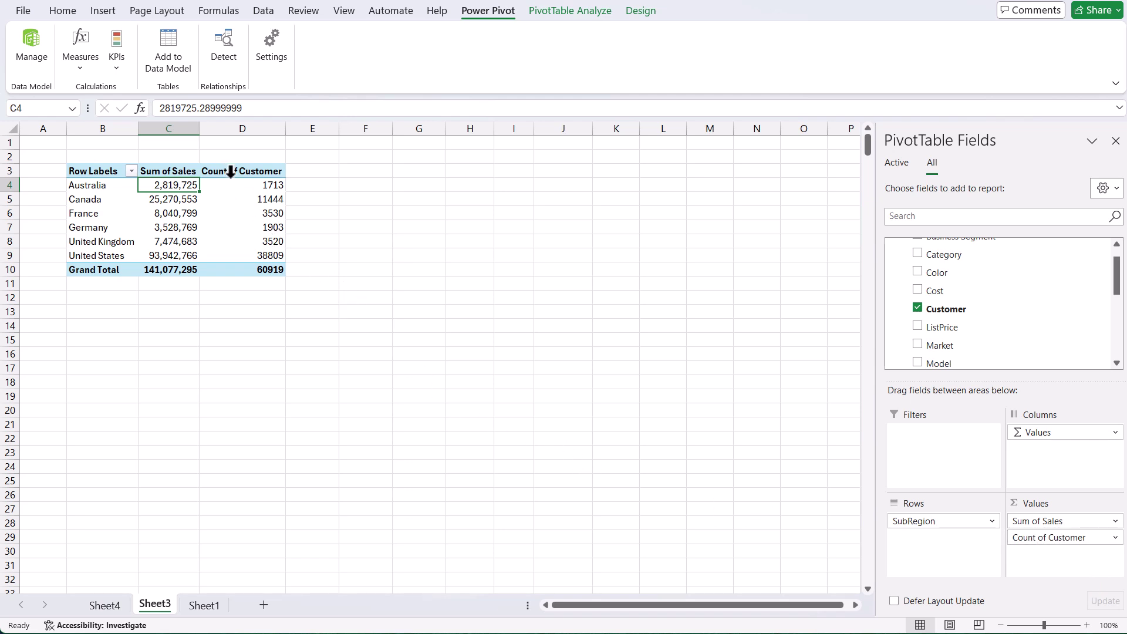
click(275, 198)
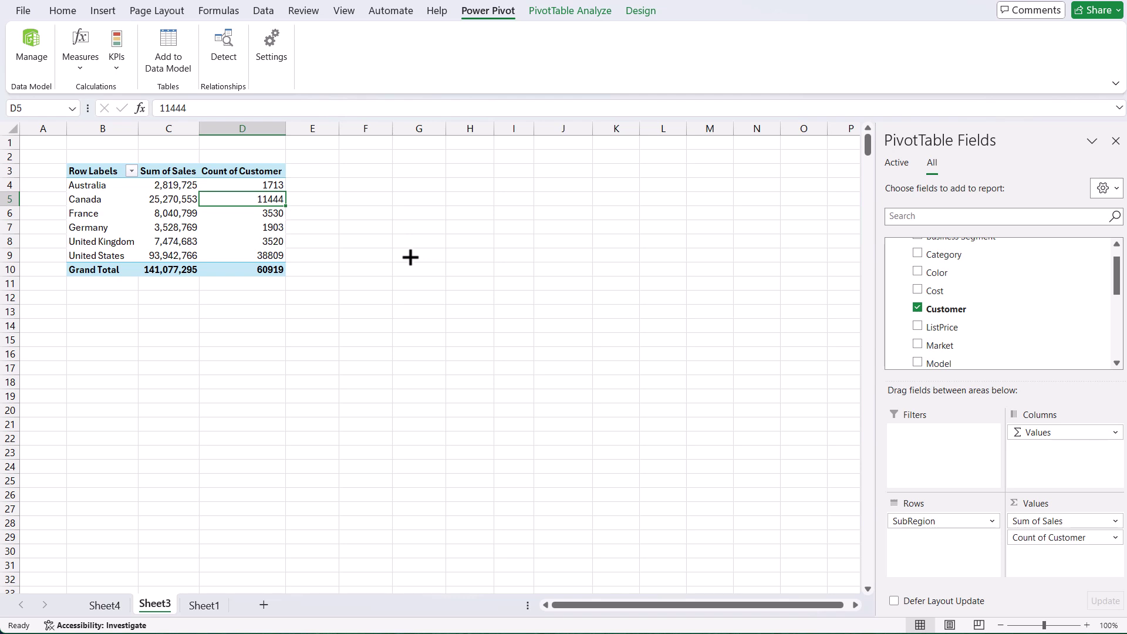
click(270, 272)
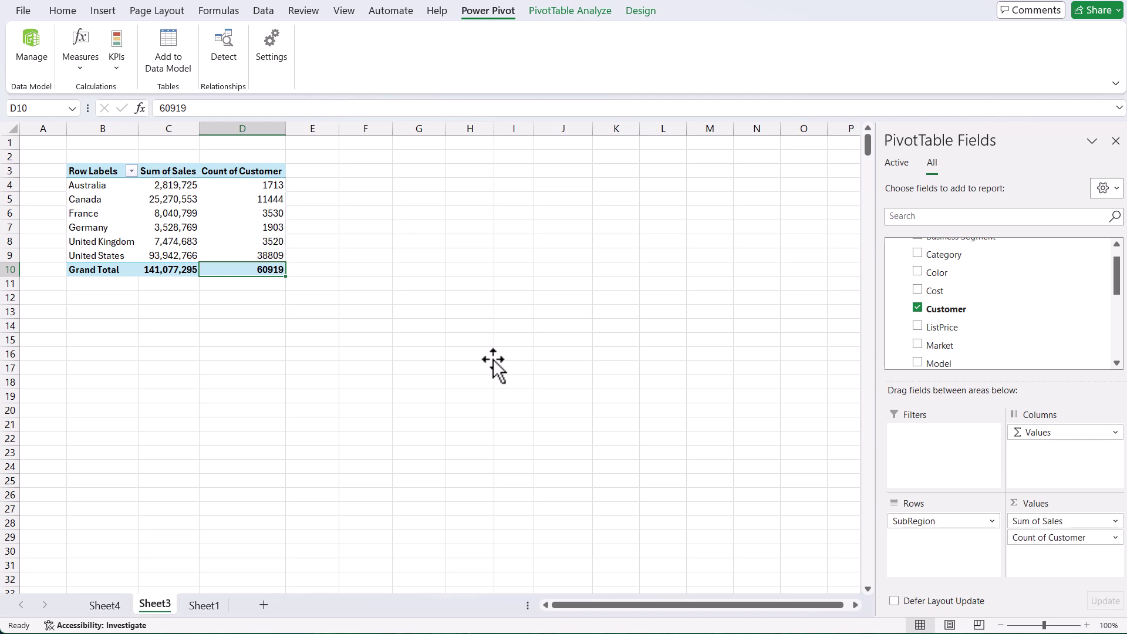
- Change the Count of Customer values to be summarized by Distinct Count
mouse_move(283, 226)
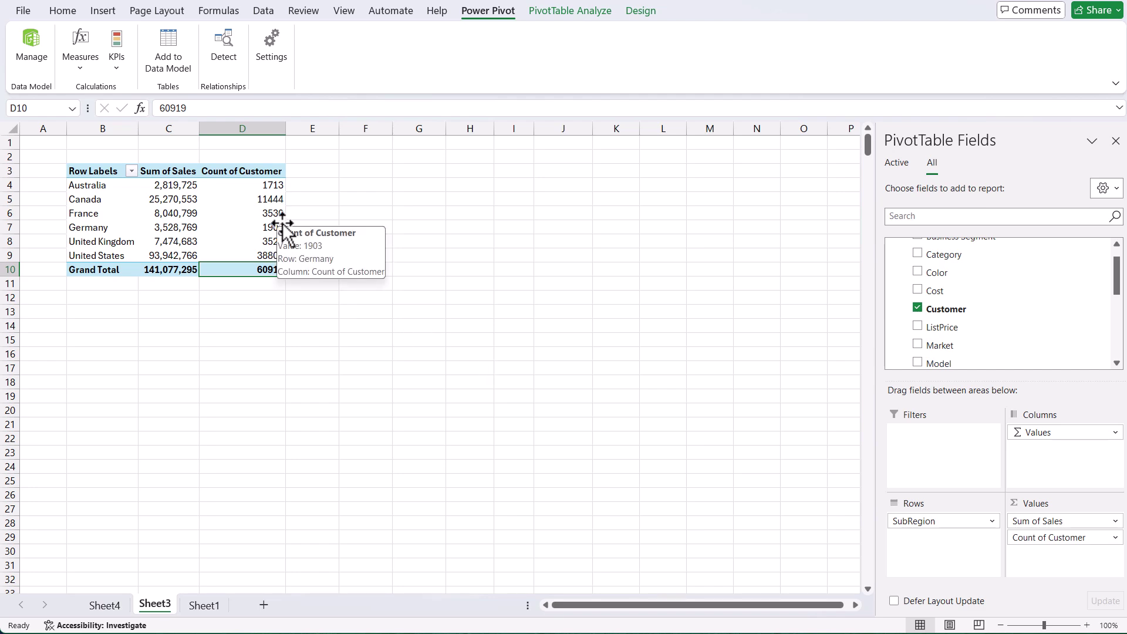
click(279, 213)
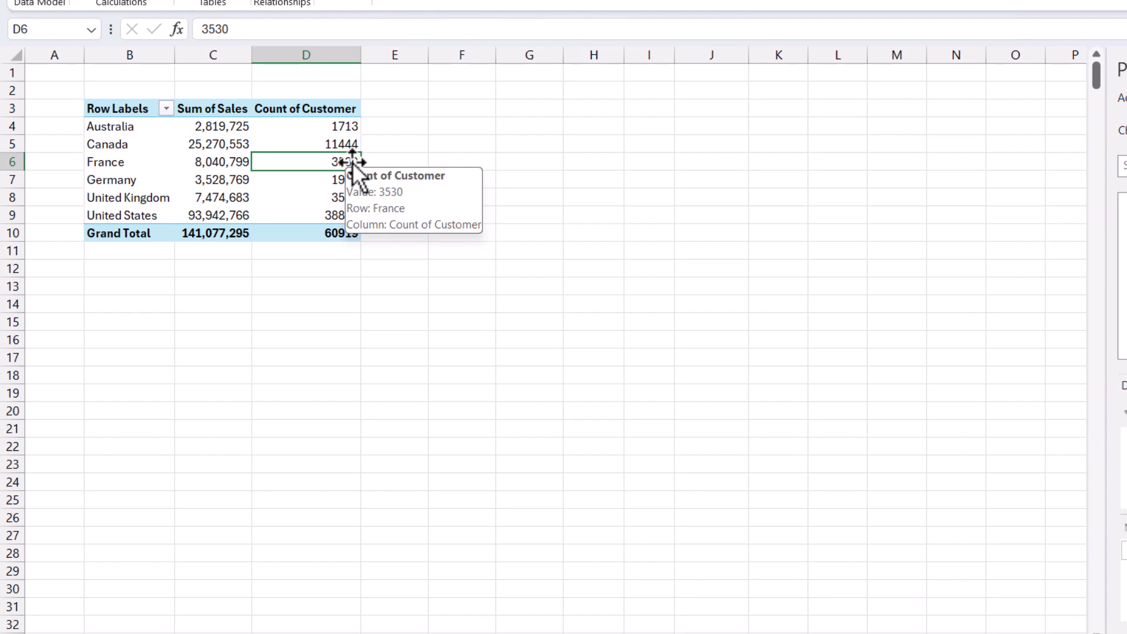
right_click(352, 164)
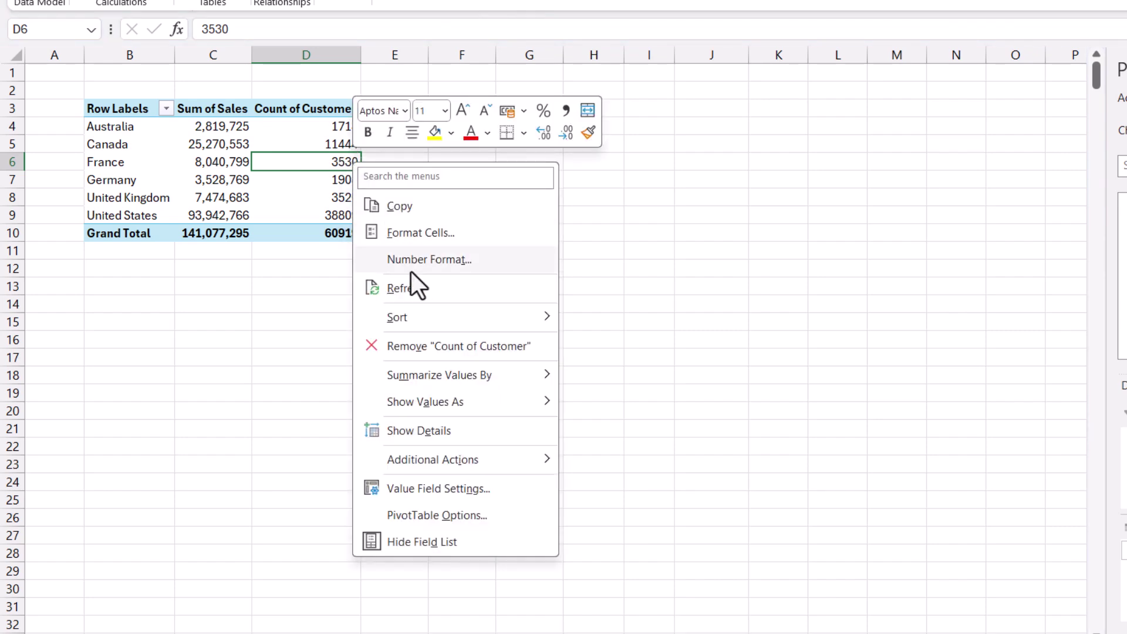
mouse_move(456, 371)
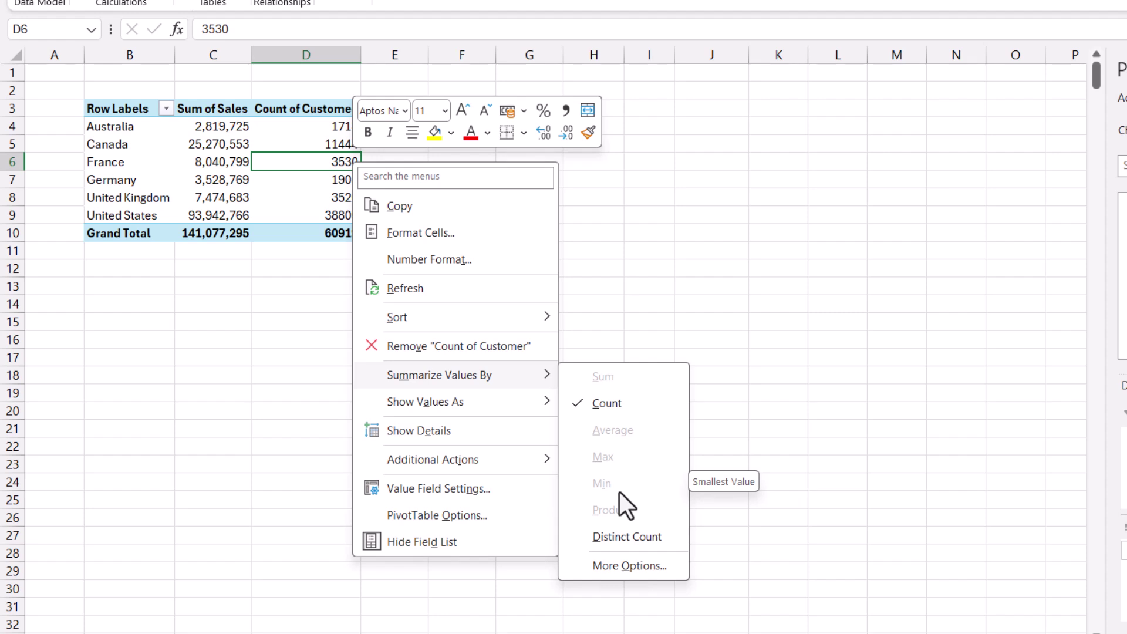
click(643, 536)
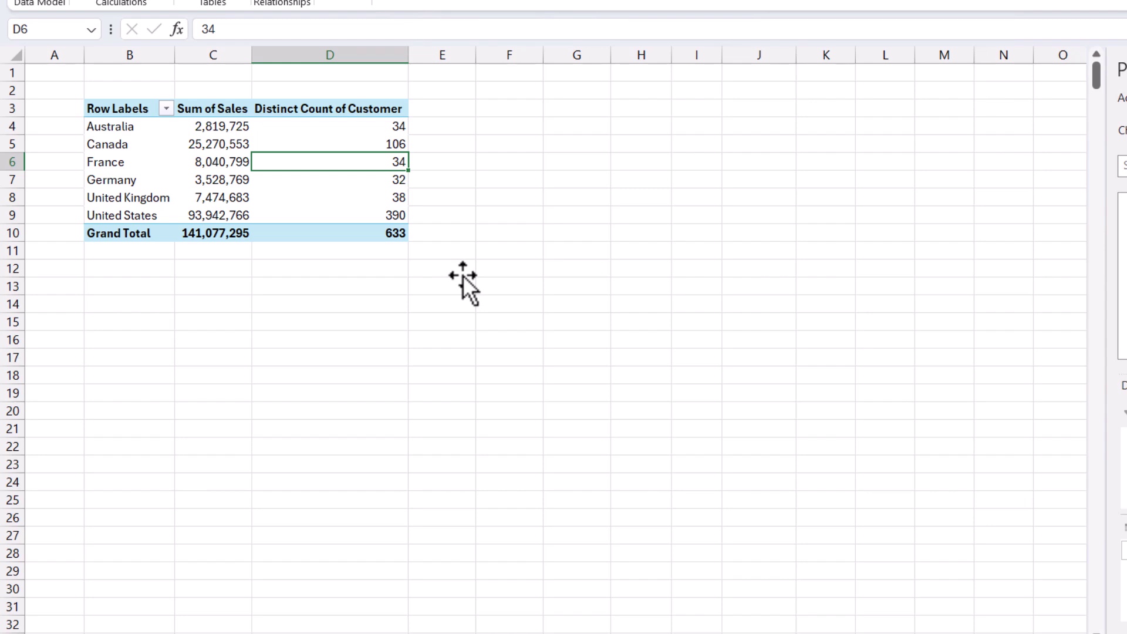
click(237, 125)
mouse_move(285, 211)
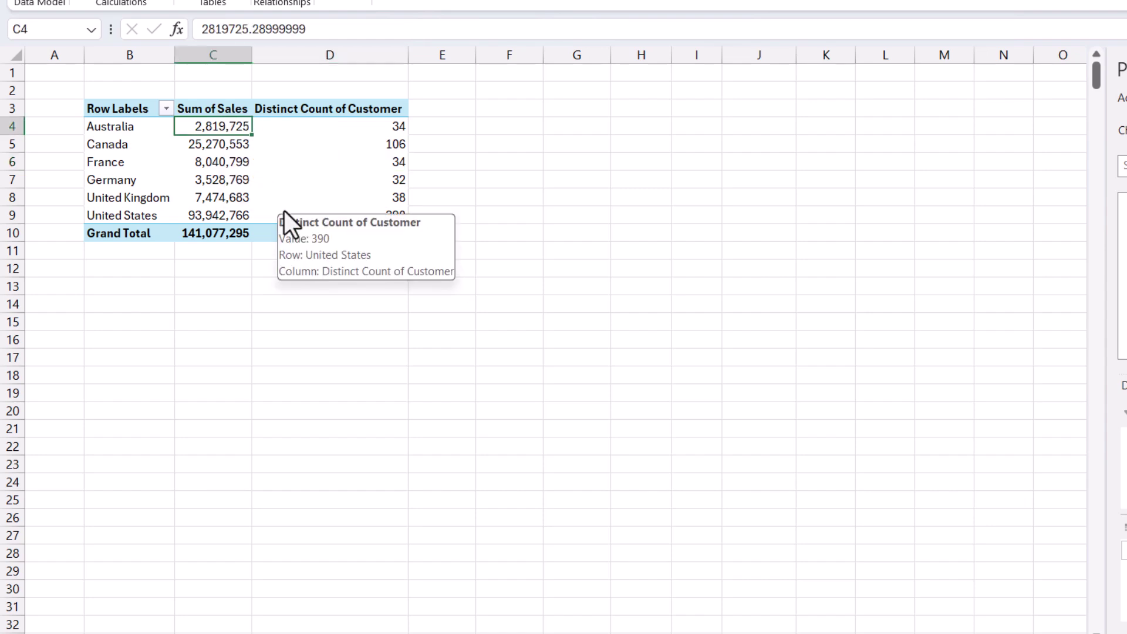
click(363, 127)
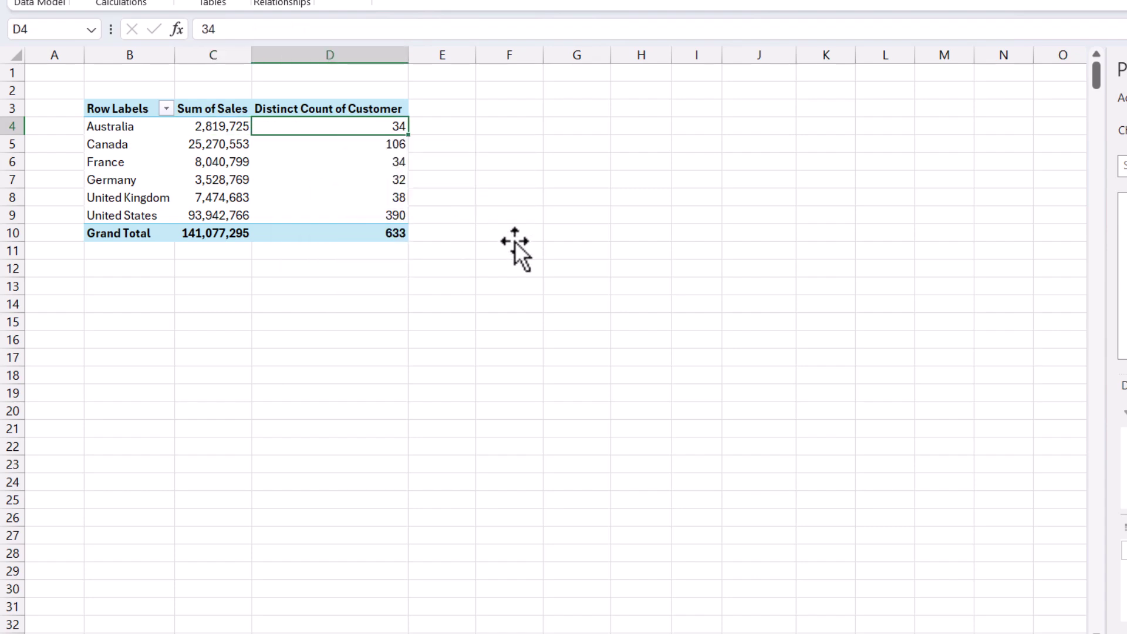
click(226, 130)
click(379, 128)
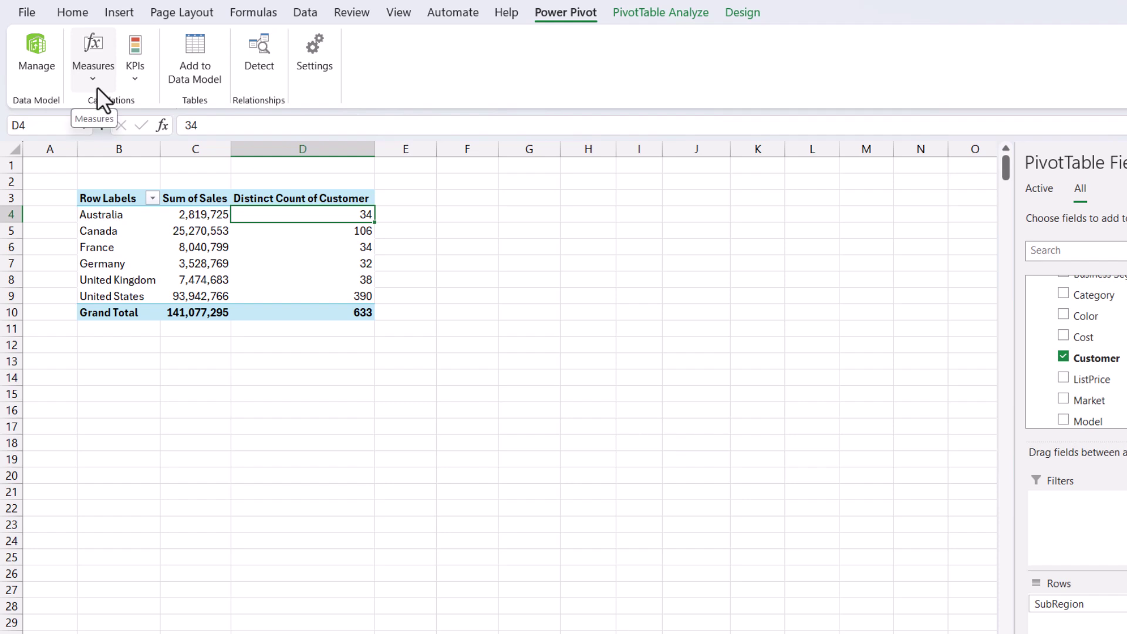
- Start a new measure in the Data table and name it "Avg Sale per Cust"
click(97, 86)
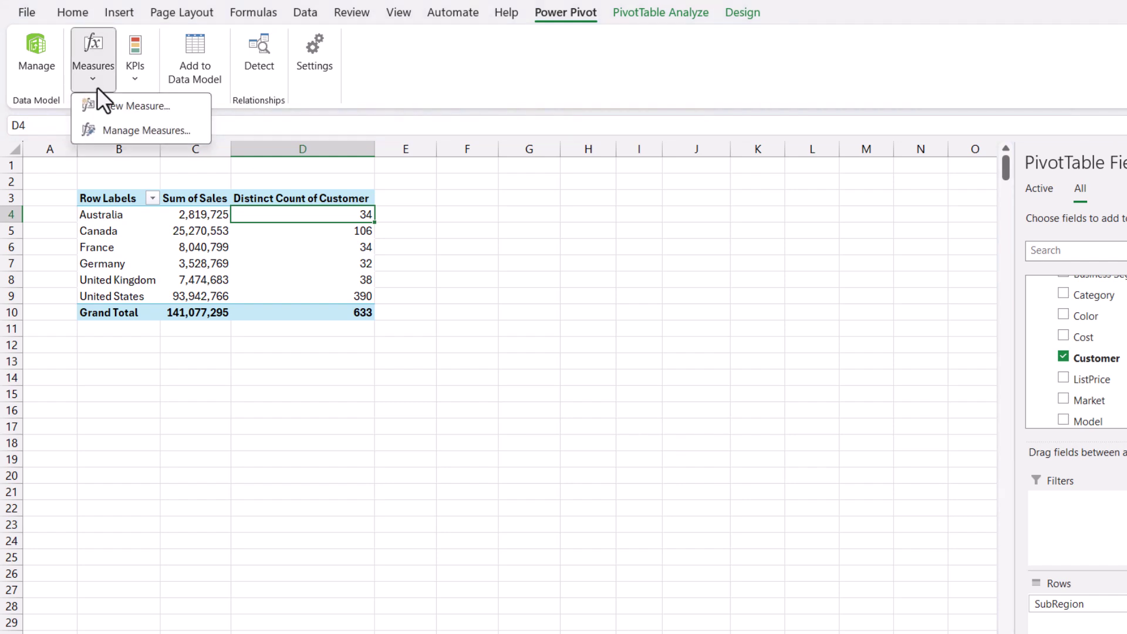
click(131, 111)
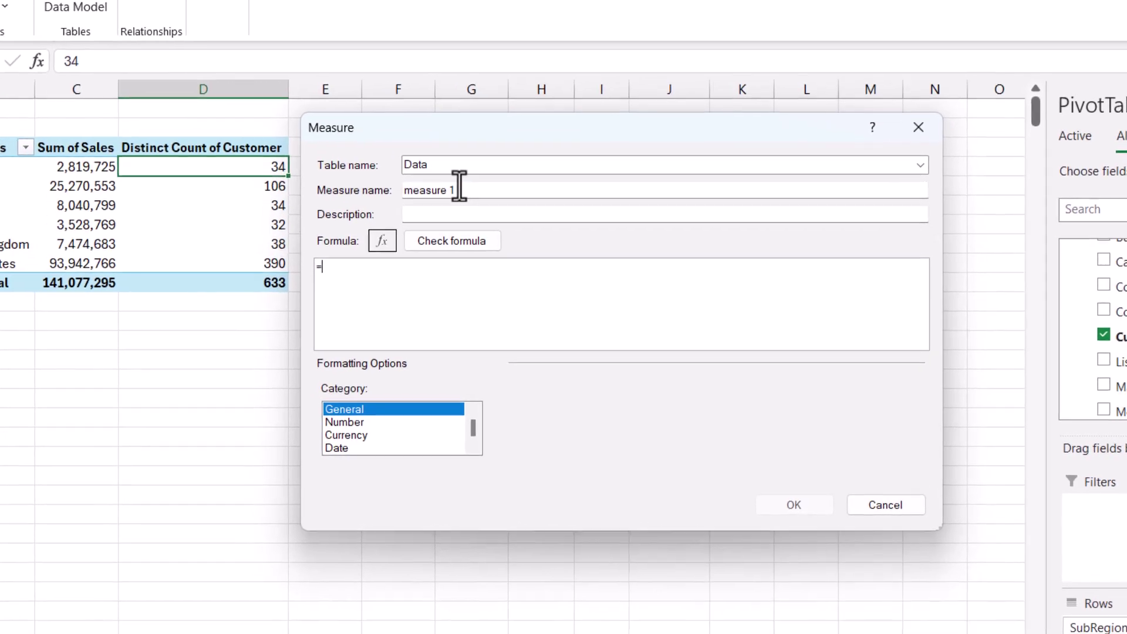
click(460, 185)
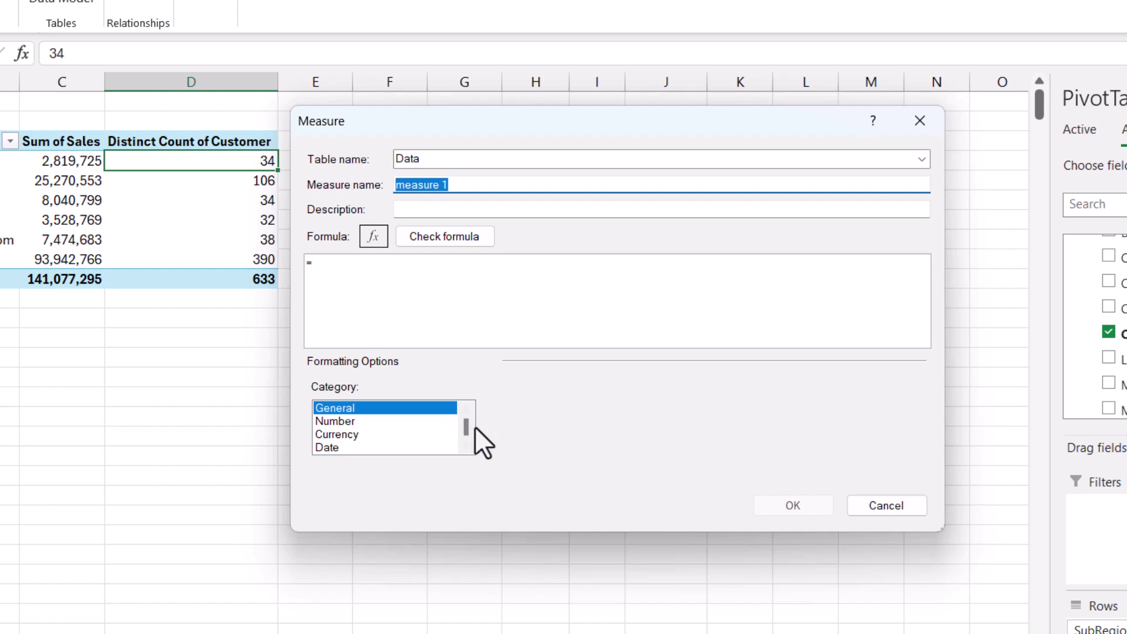
text(Avg )
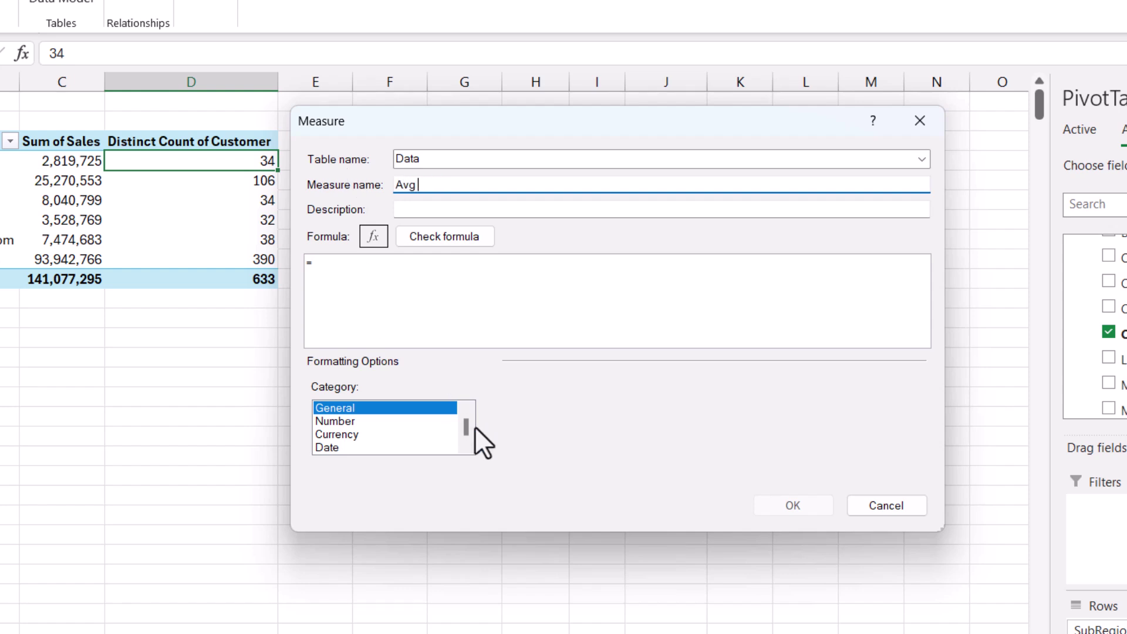
text(Sale per Customer)
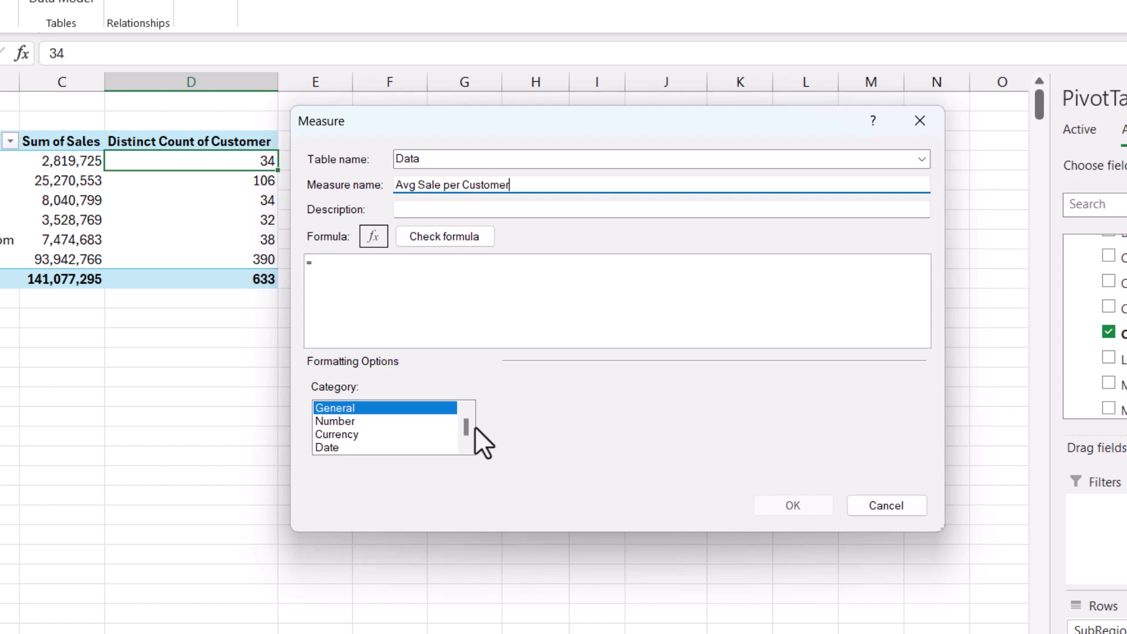
key(BackSpace)
key(BackSpace)
key(BackSpace)
key(BackSpace)
key(BackSpace)
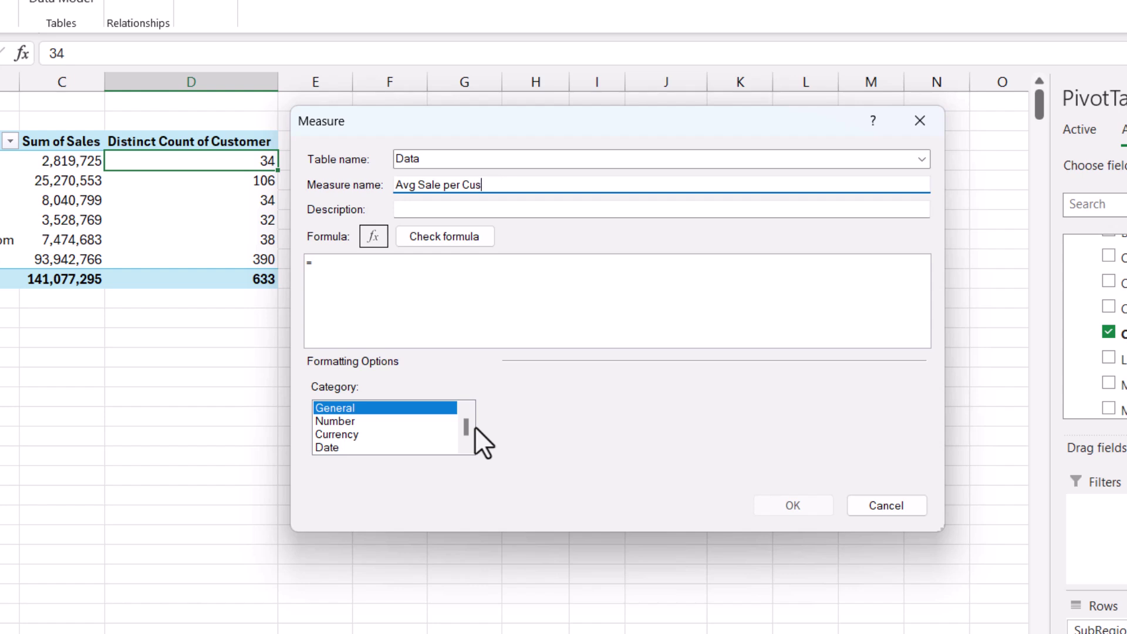
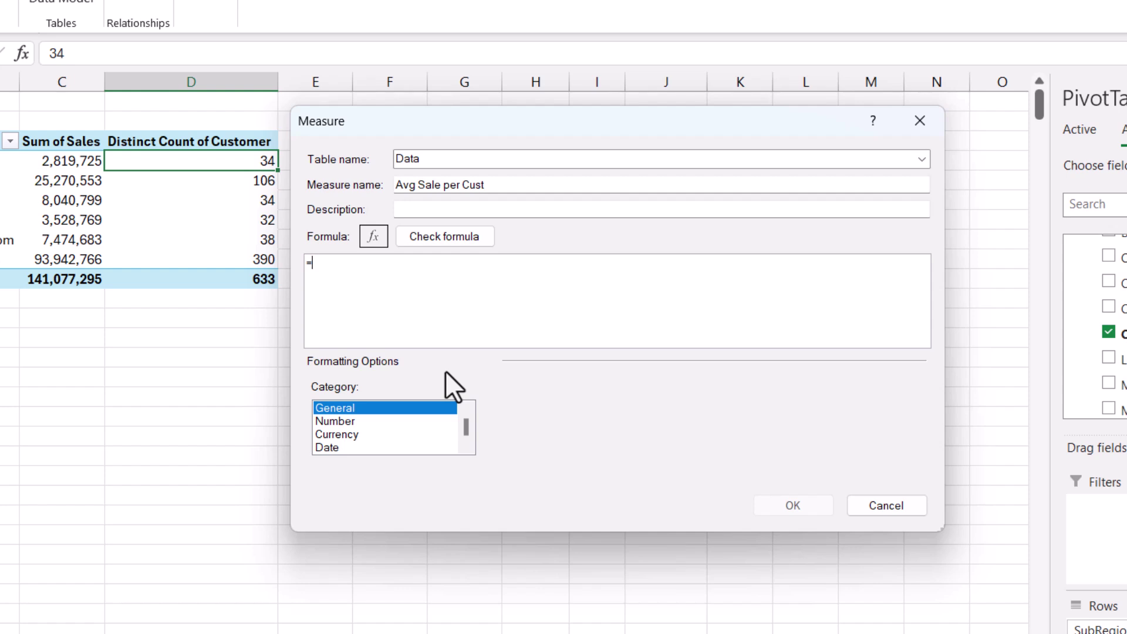
- Begin the measure's formula with =SUM(Data[Sales])
text(sum)
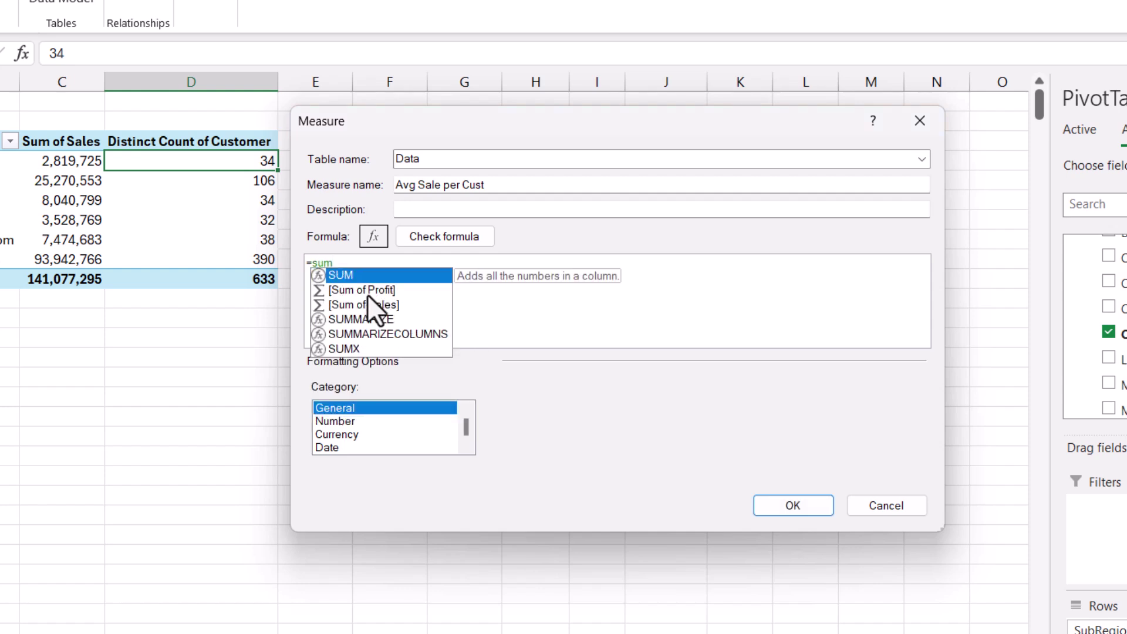
double_click(350, 280)
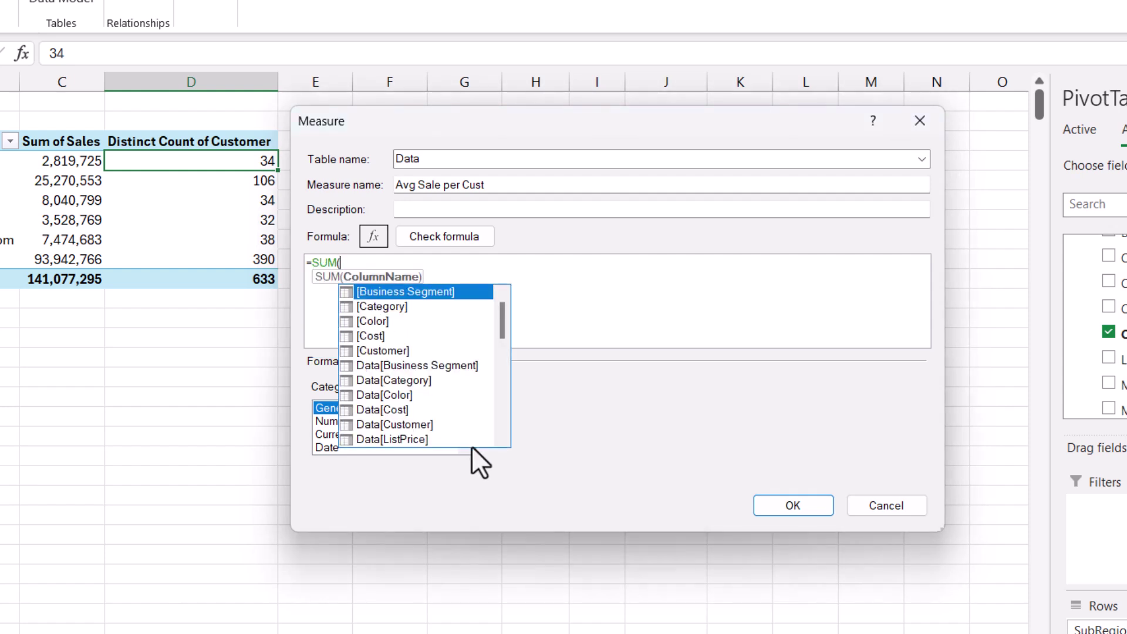
scroll(471, 331, down, 1)
scroll(471, 332, down, 5)
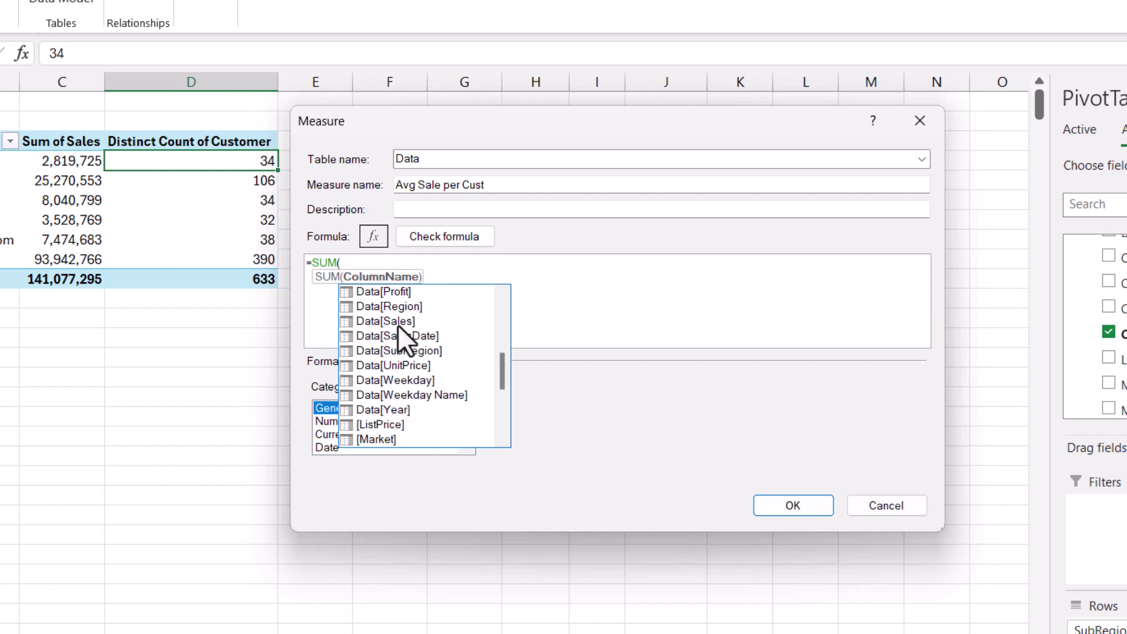
double_click(399, 317)
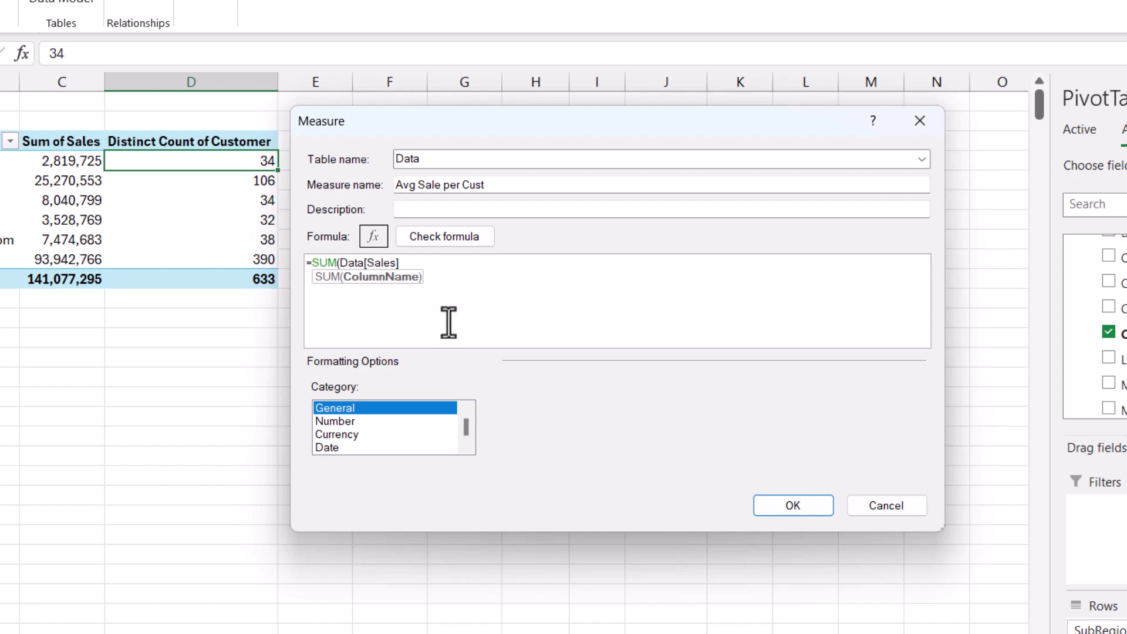
text())
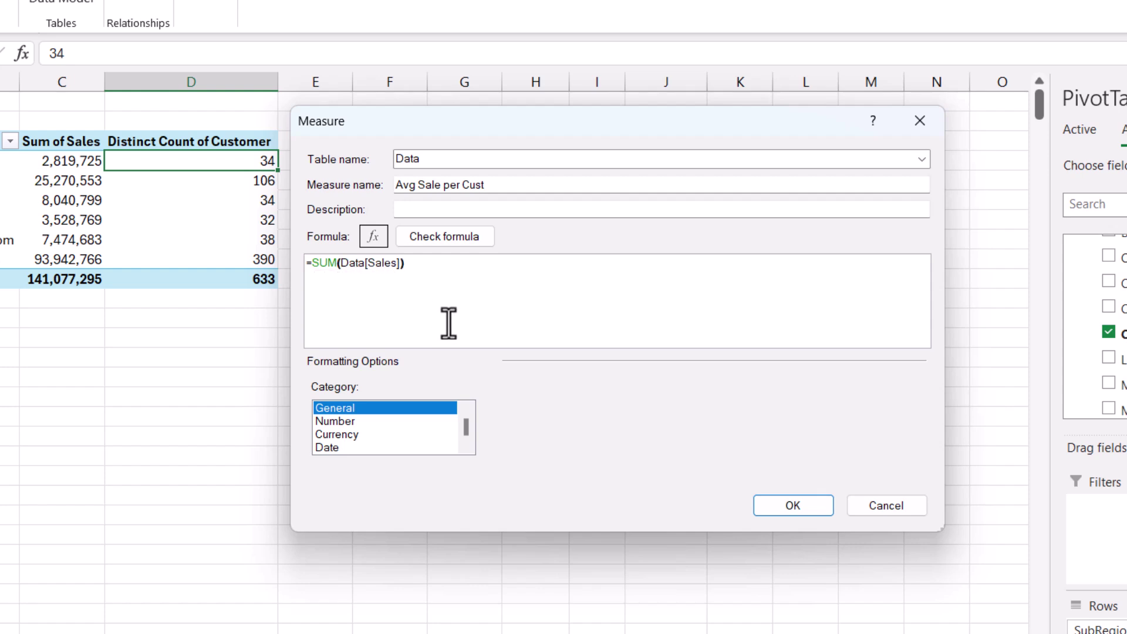
- Complete the formula by dividing by DISTINCTCOUNT([Customer]) and check it for errors
text( / dist)
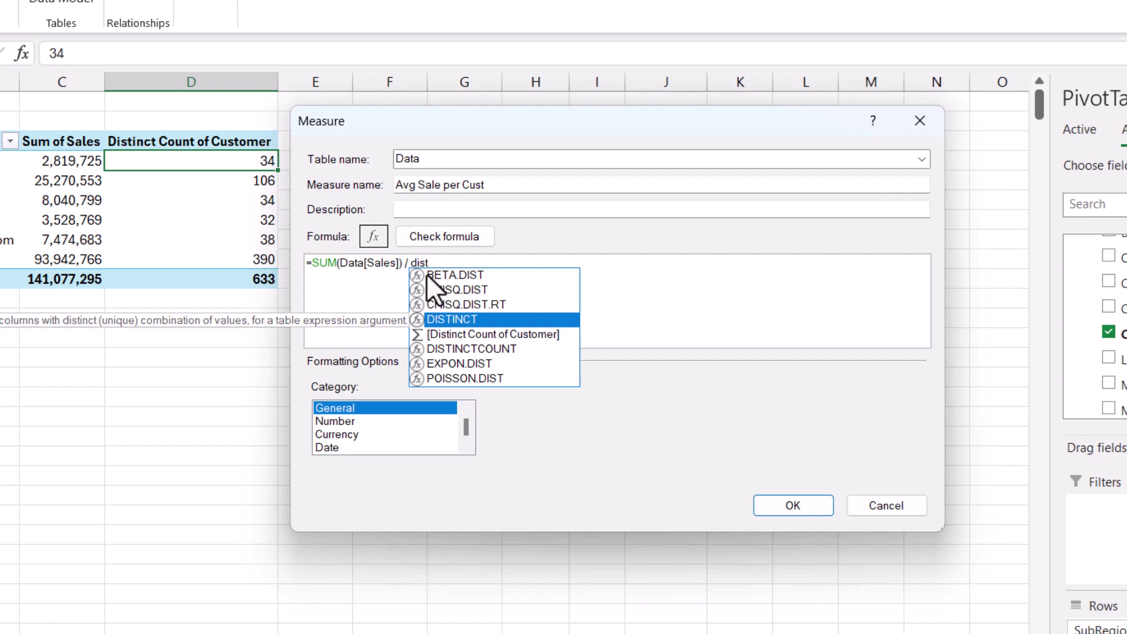
double_click(494, 347)
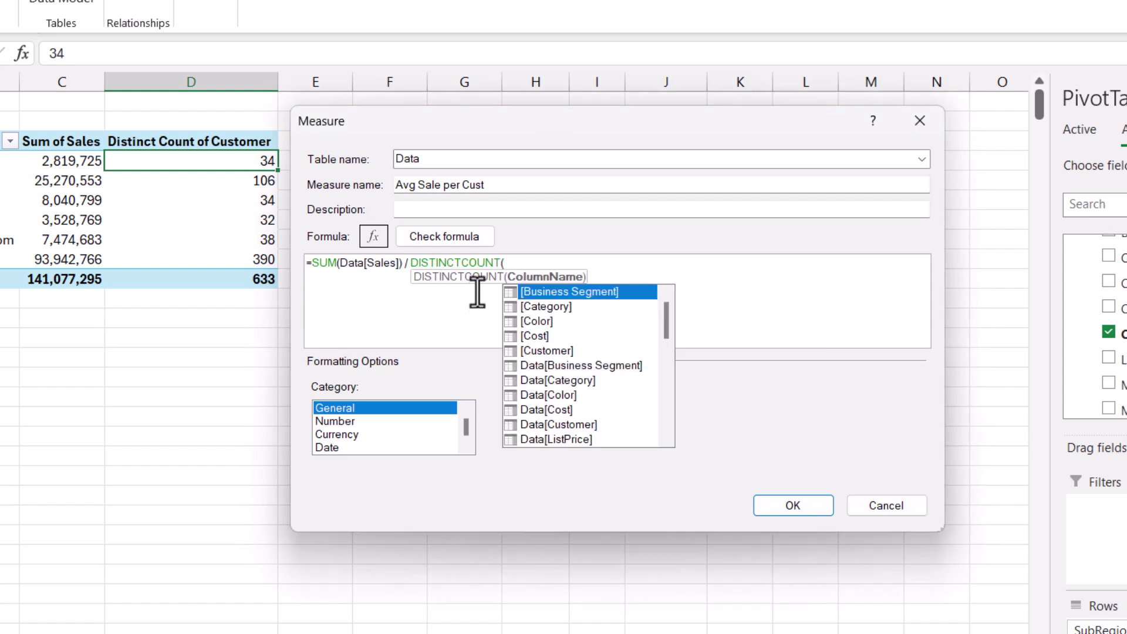
double_click(557, 349)
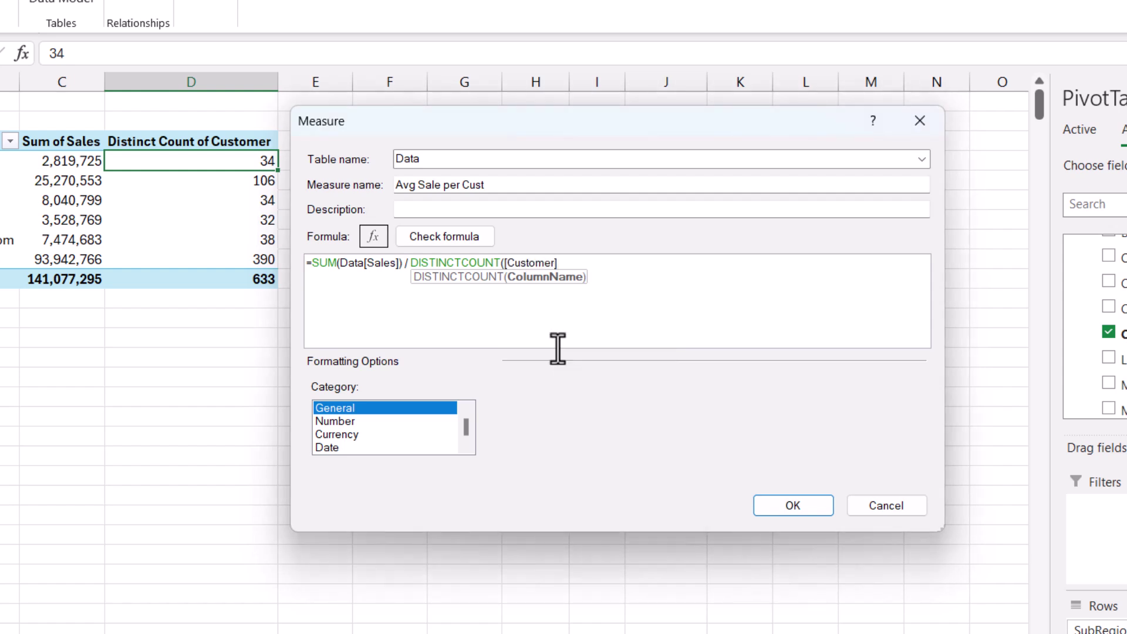
text())
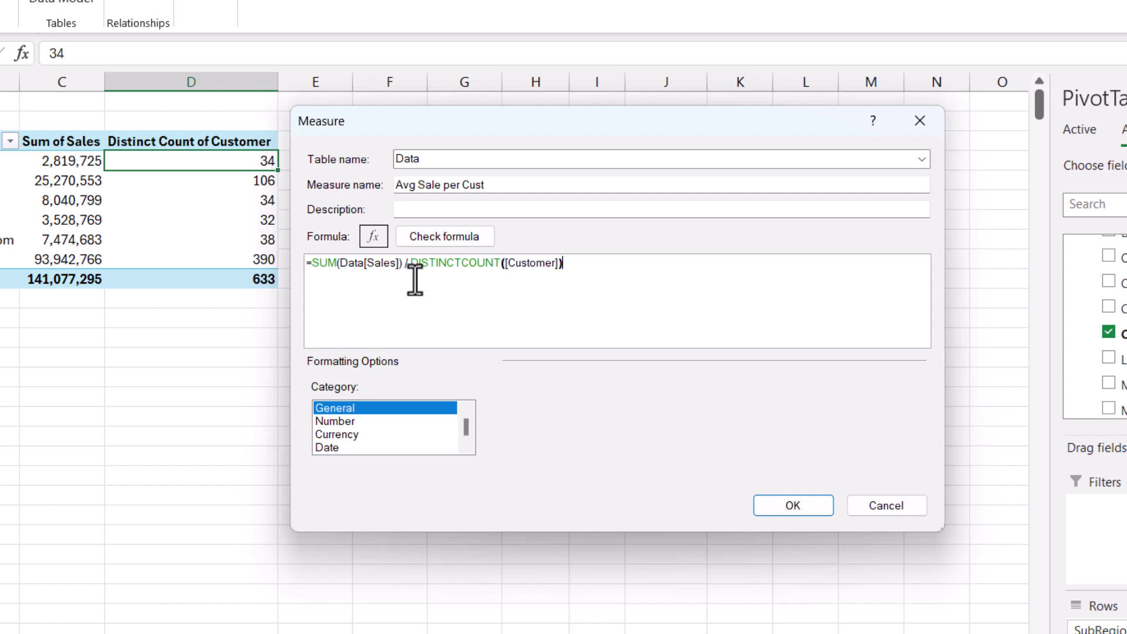
click(478, 238)
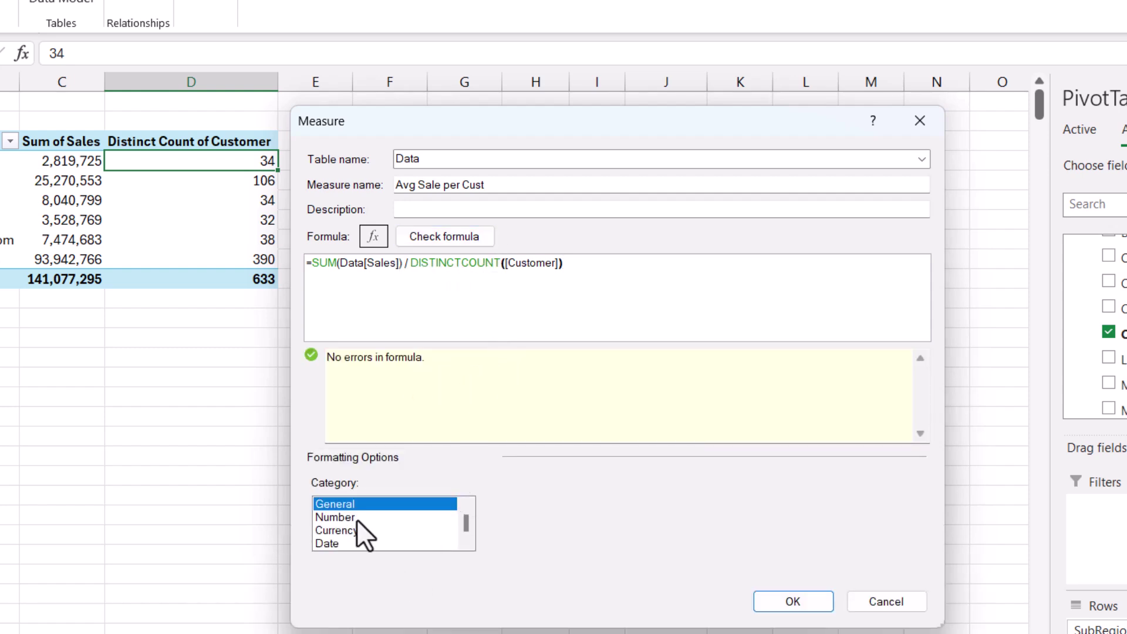
- Format the Avg Sale per Cust measure as a decimal number with 0 decimal places and a 1000 separator, and create it
click(354, 519)
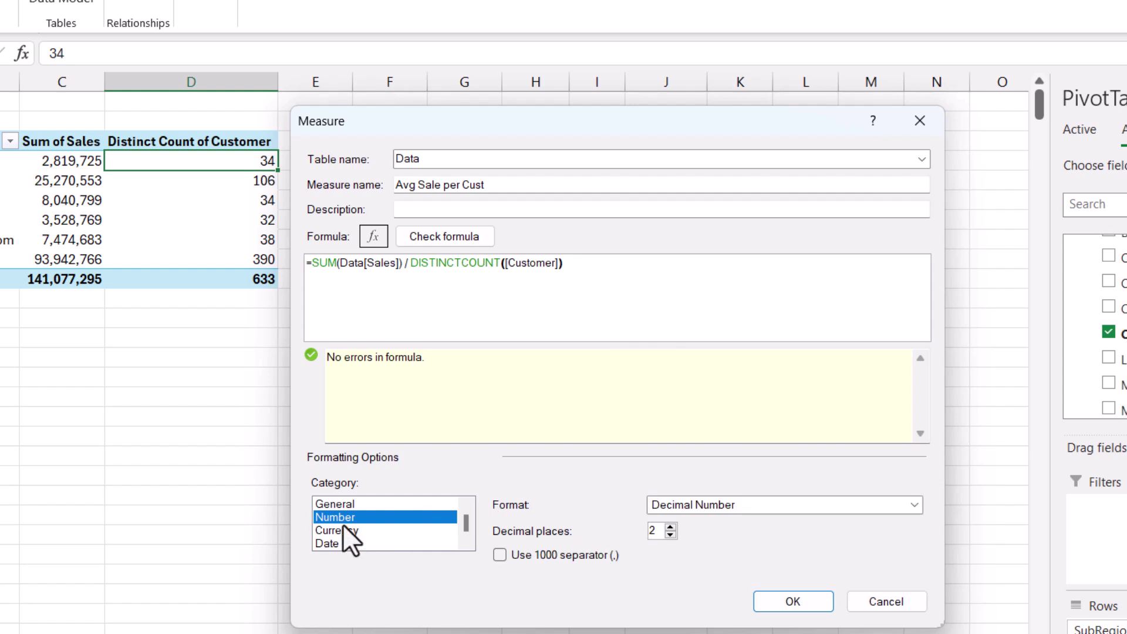
click(670, 534)
click(670, 535)
click(499, 554)
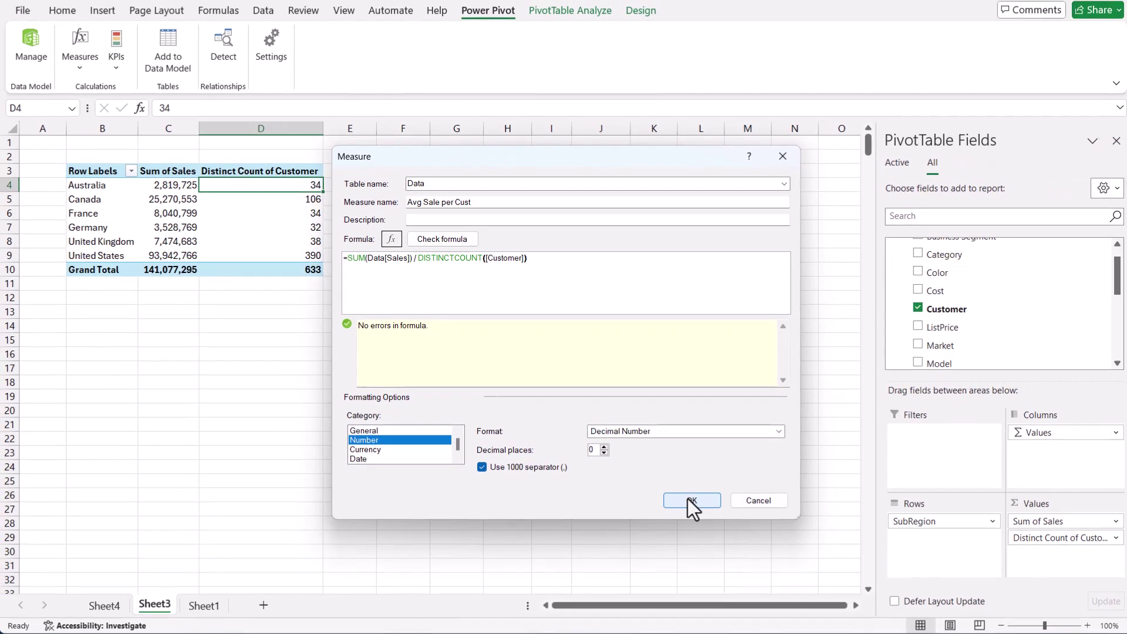
click(688, 499)
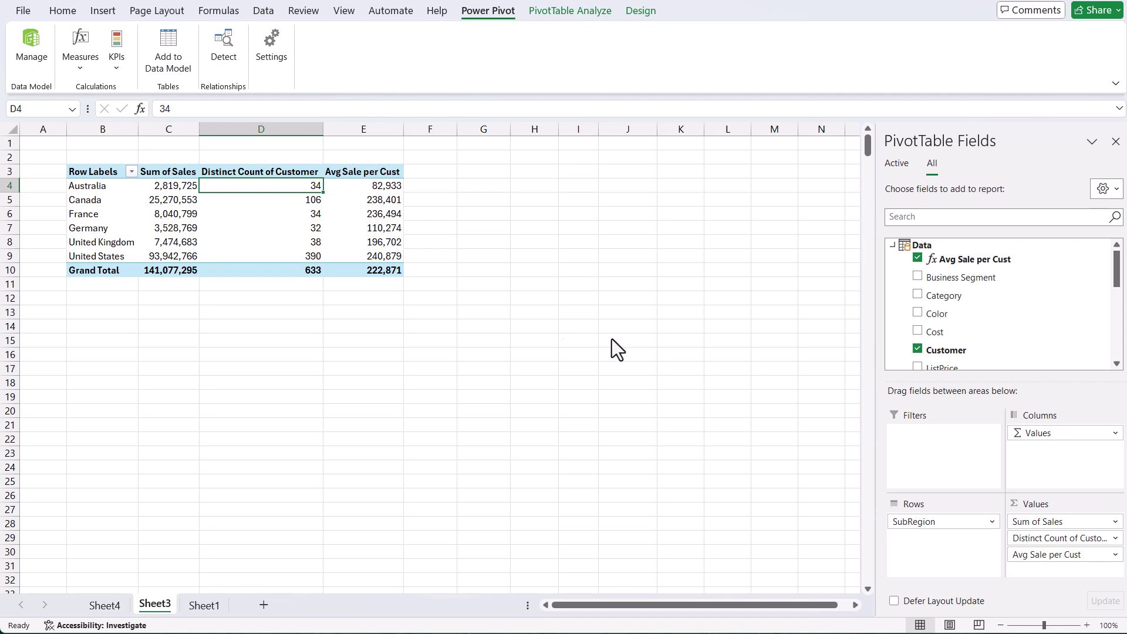
key(Right)
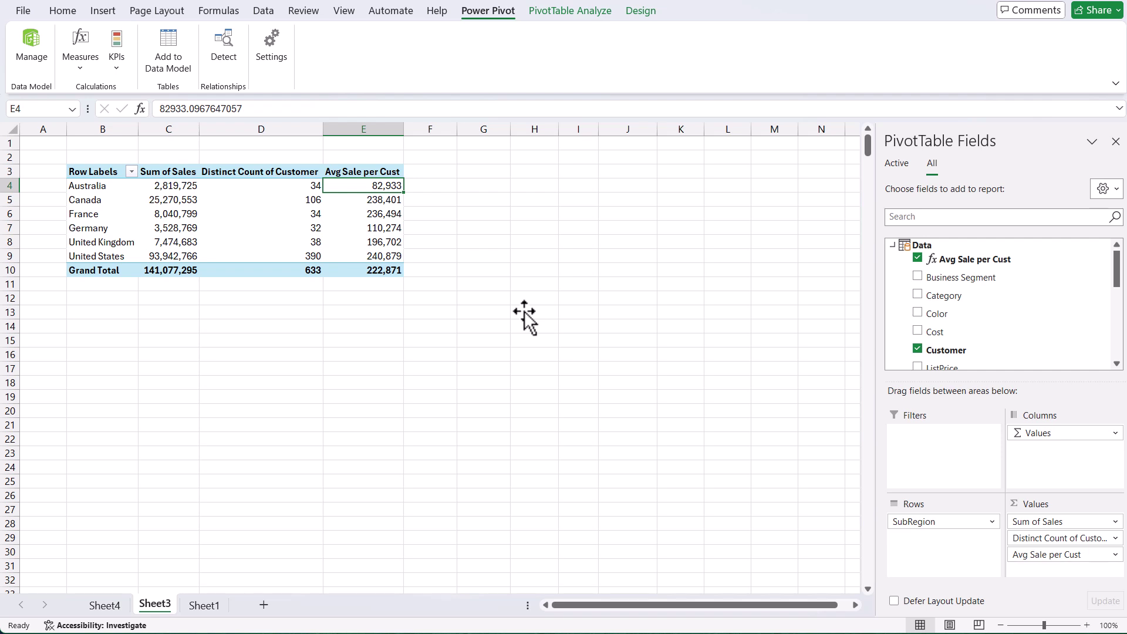
- Open the data model in the Power Pivot window and select the Avg Sale per Cust measure below the Region column
click(31, 55)
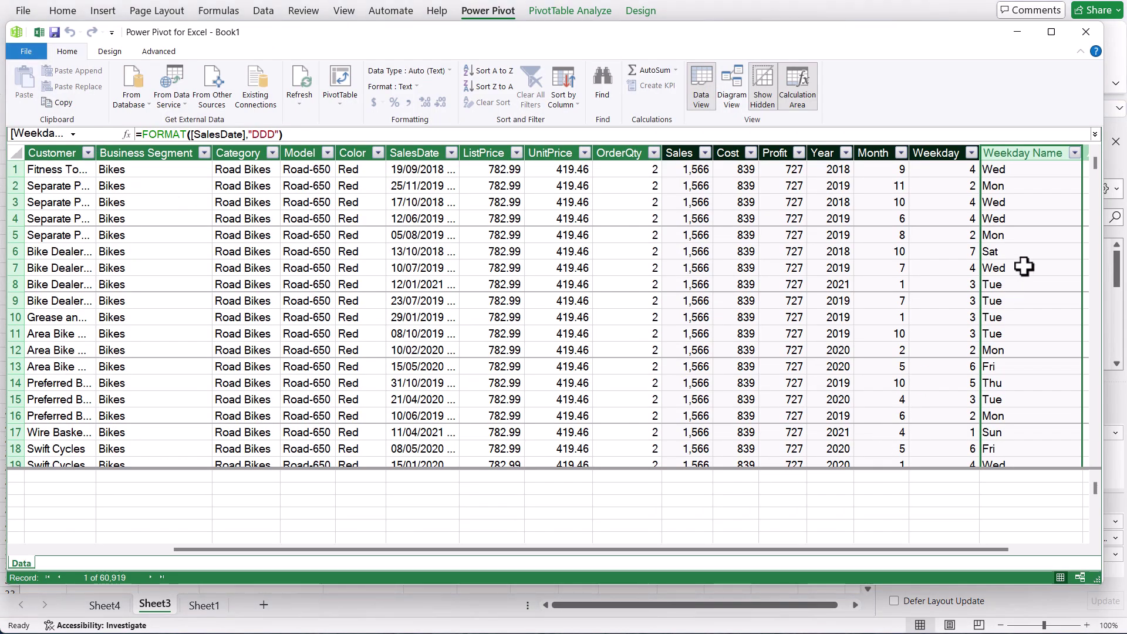
drag(977, 552, 1045, 561)
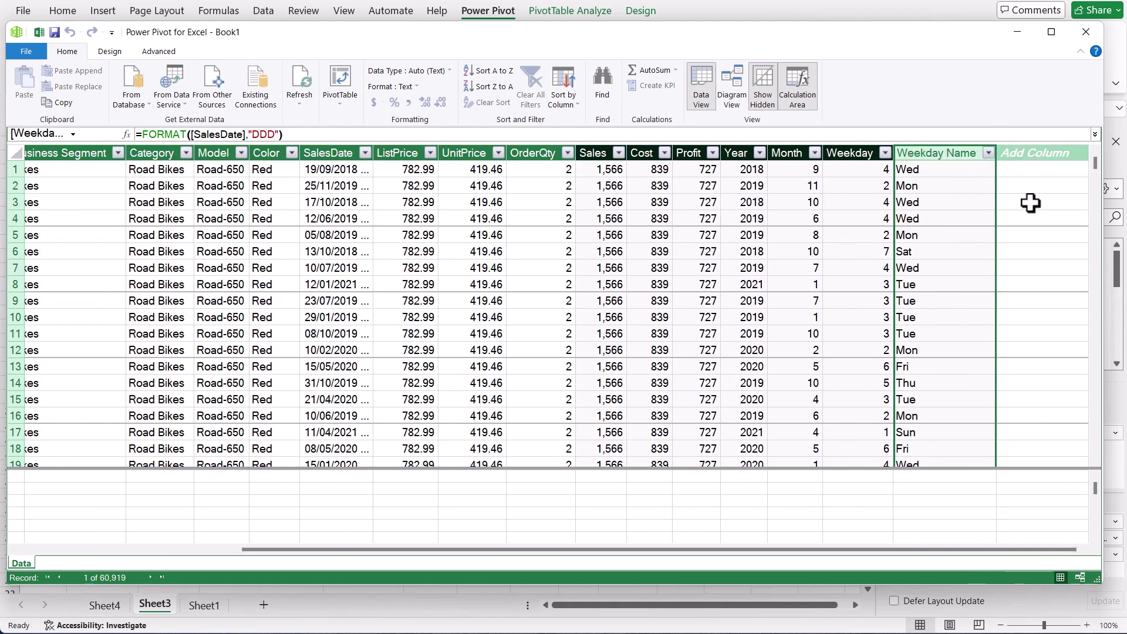
drag(288, 546, 56, 555)
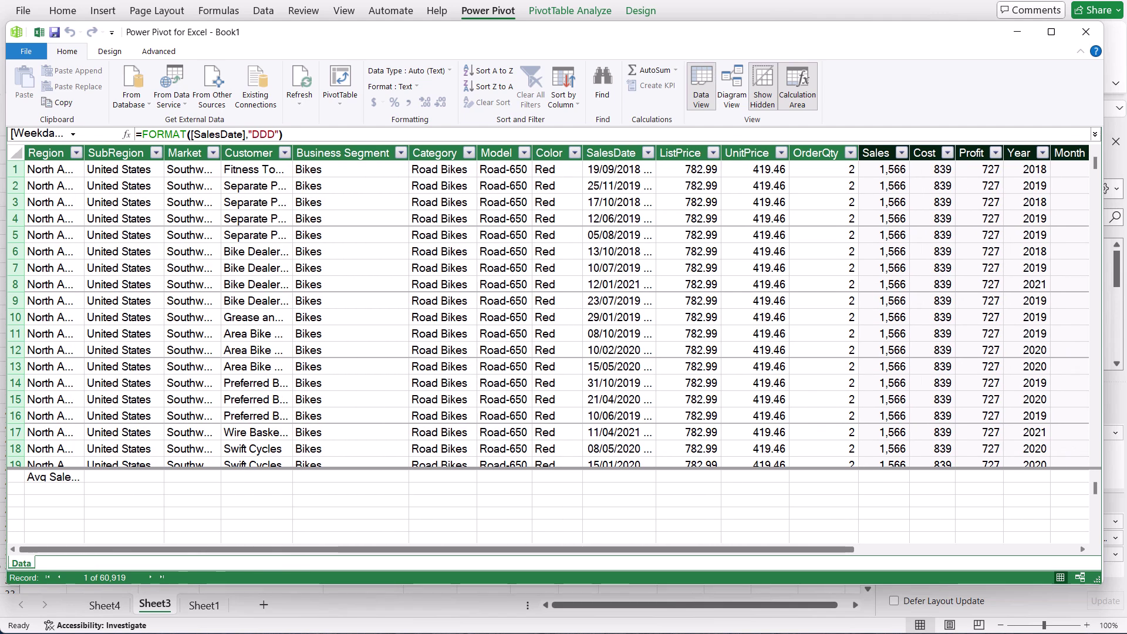
click(52, 477)
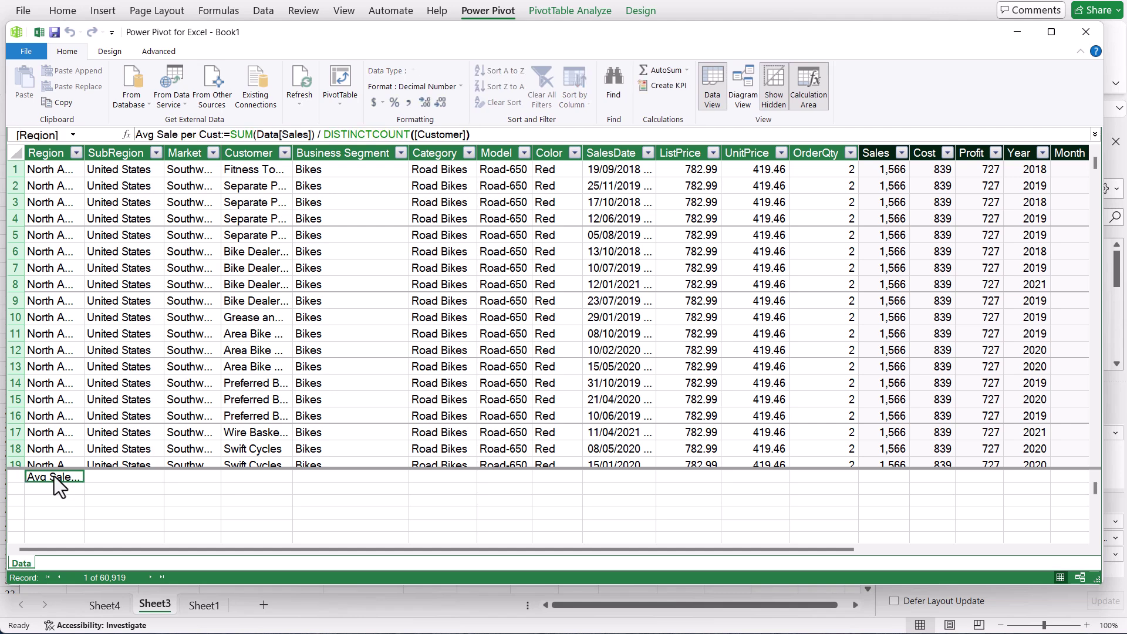
- Hide and redisplay the calculation area, and widen the Region column enough to read the full measure result
double_click(84, 153)
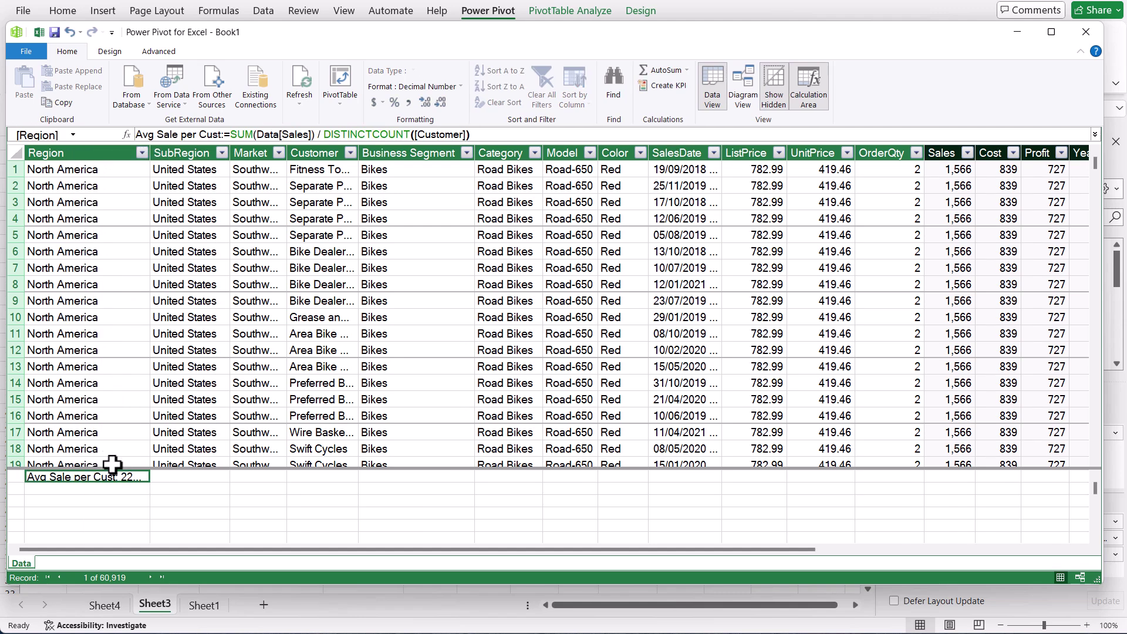
click(814, 86)
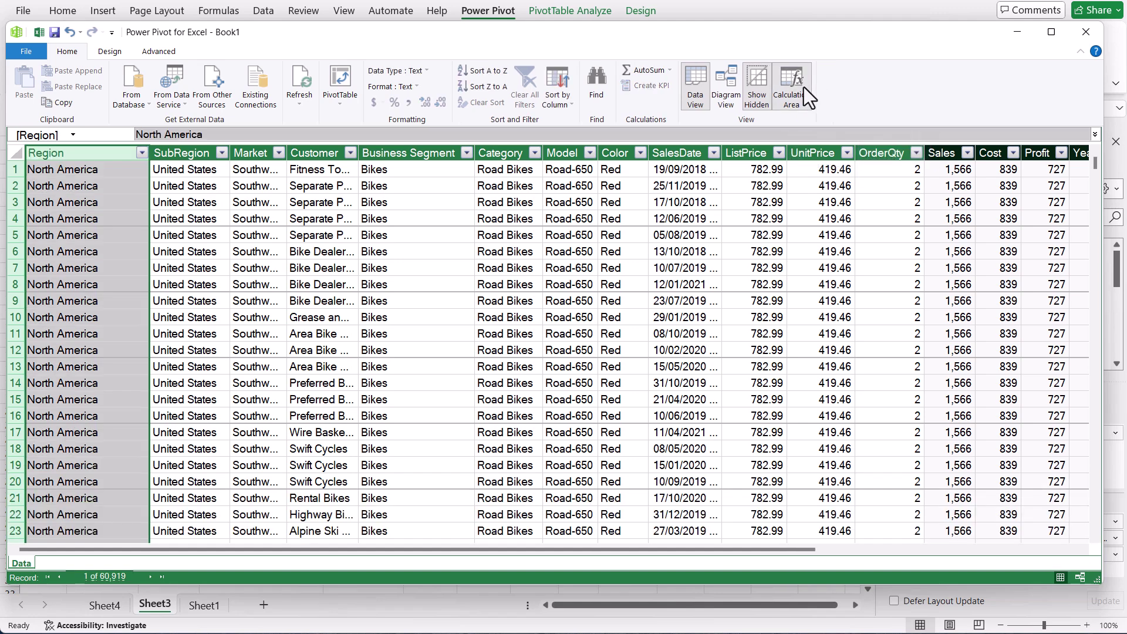
click(804, 87)
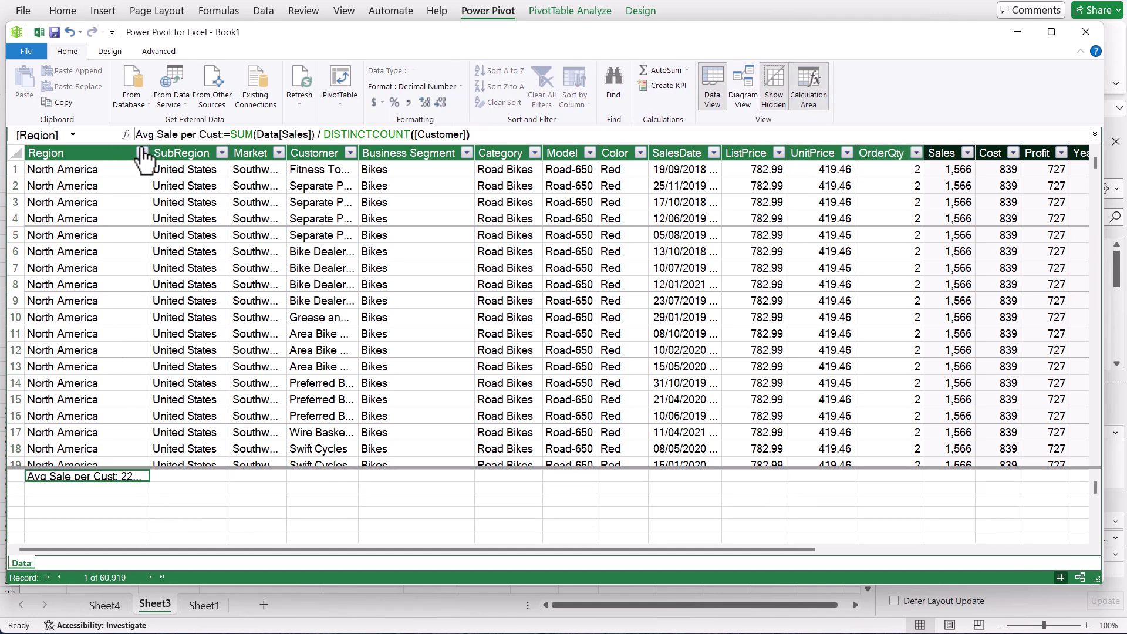
drag(150, 153, 209, 154)
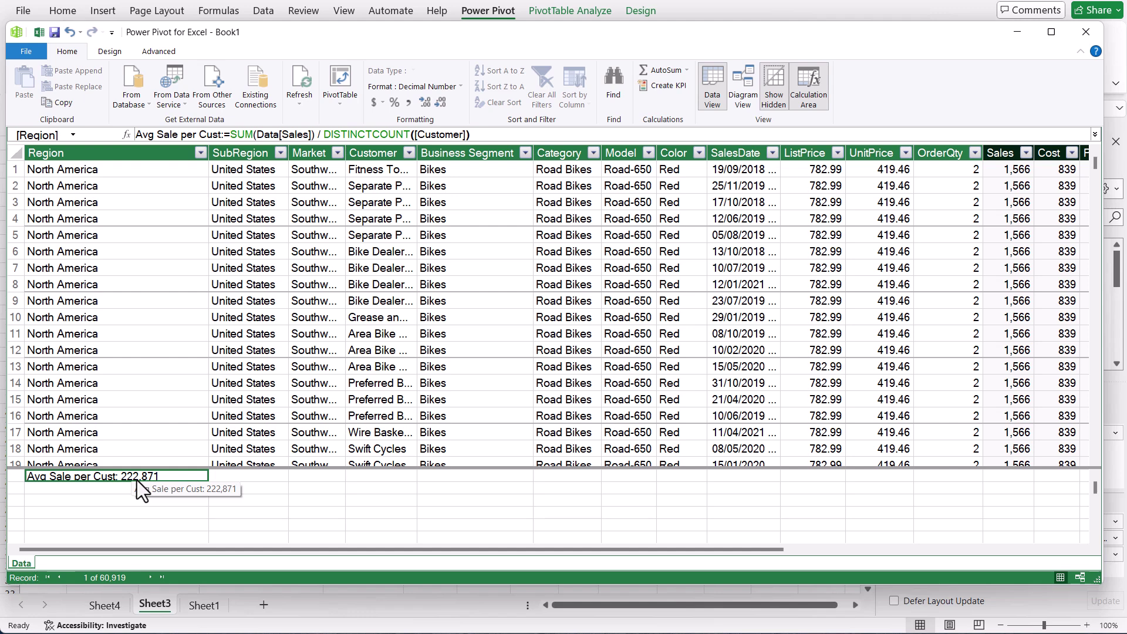
- Filter the Business Segment column in the data model to show only Bikes
click(526, 155)
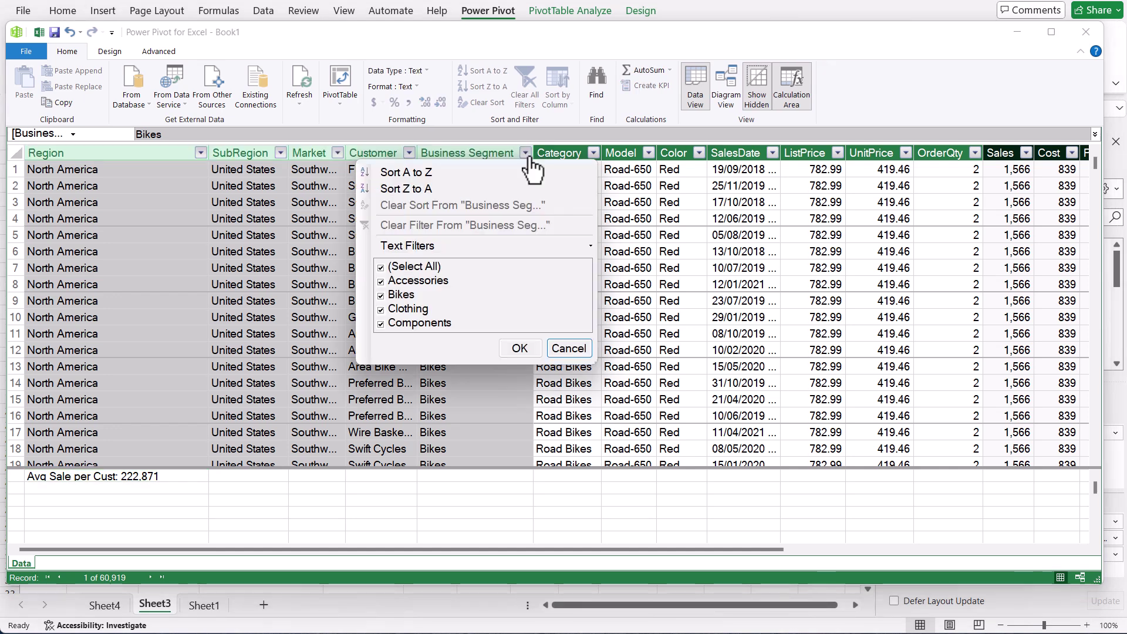
click(382, 267)
click(382, 295)
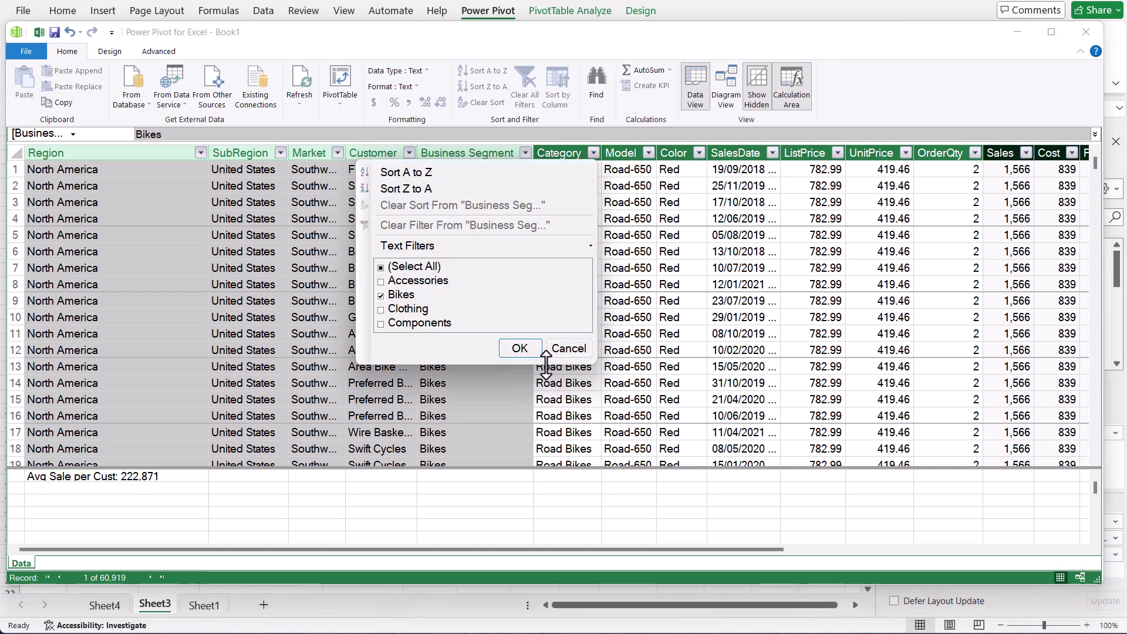
click(527, 354)
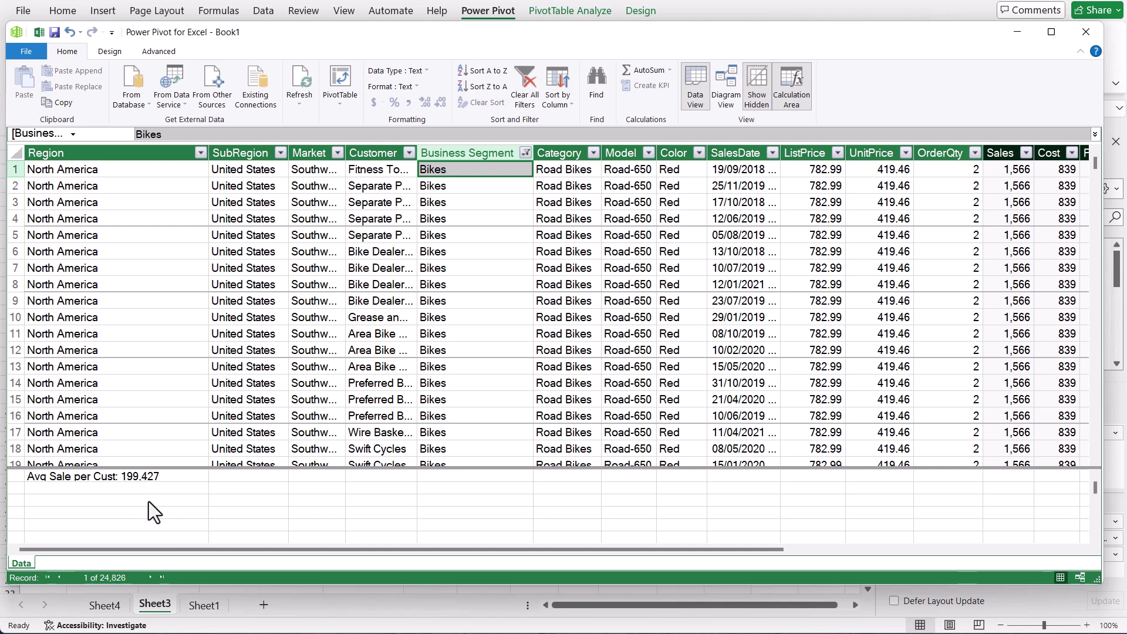
- Clear all filters from the Data table and switch back to the Excel workbook
click(525, 153)
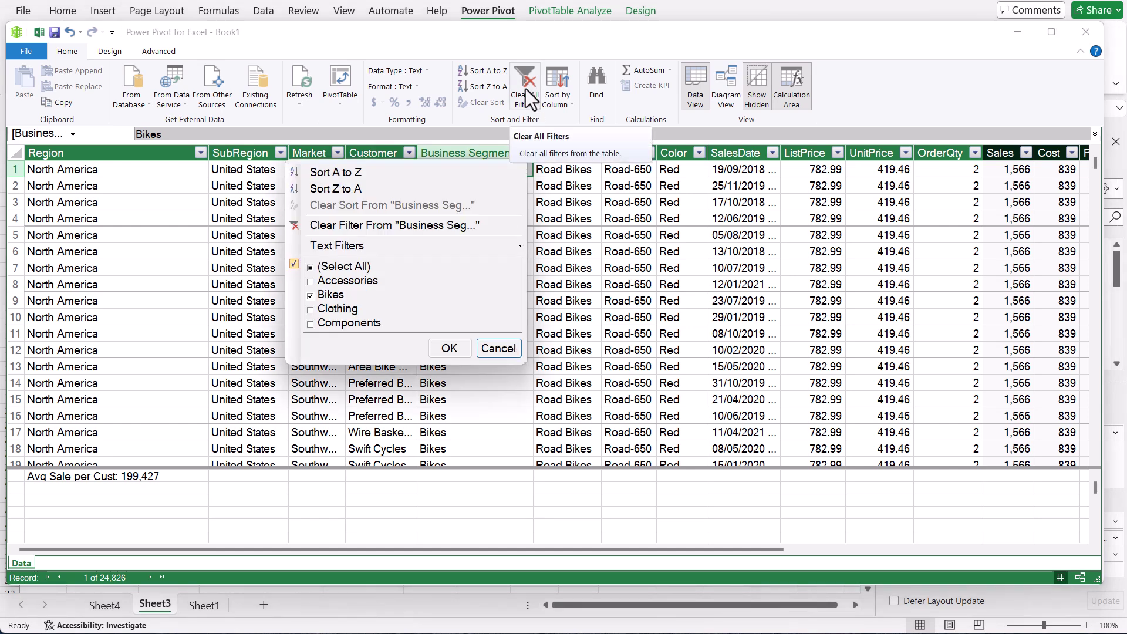
click(526, 89)
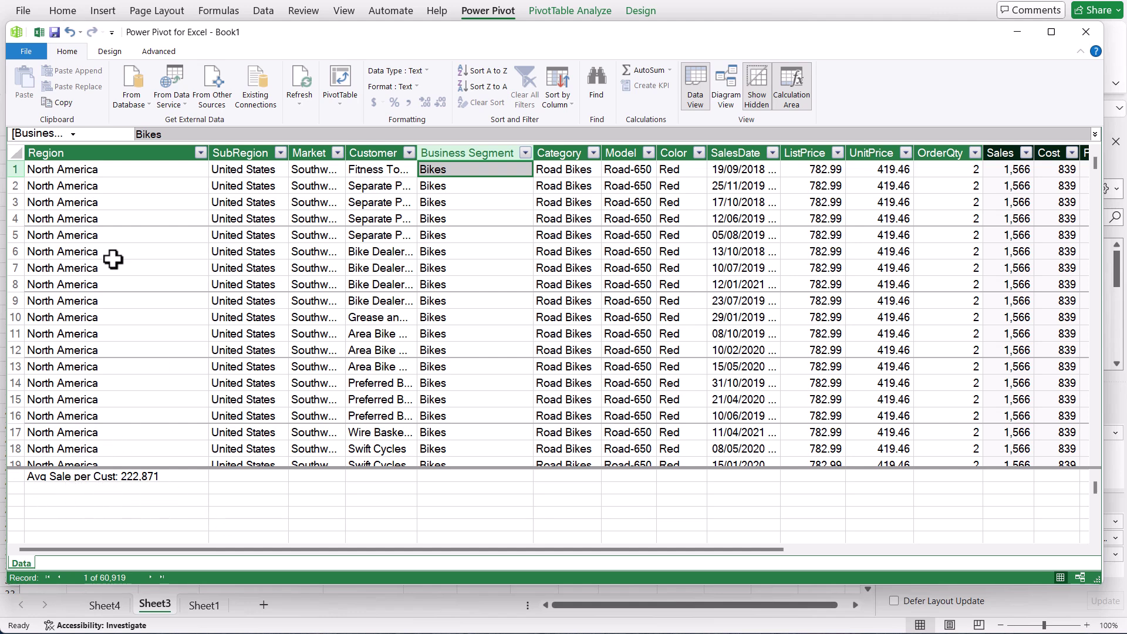
click(41, 32)
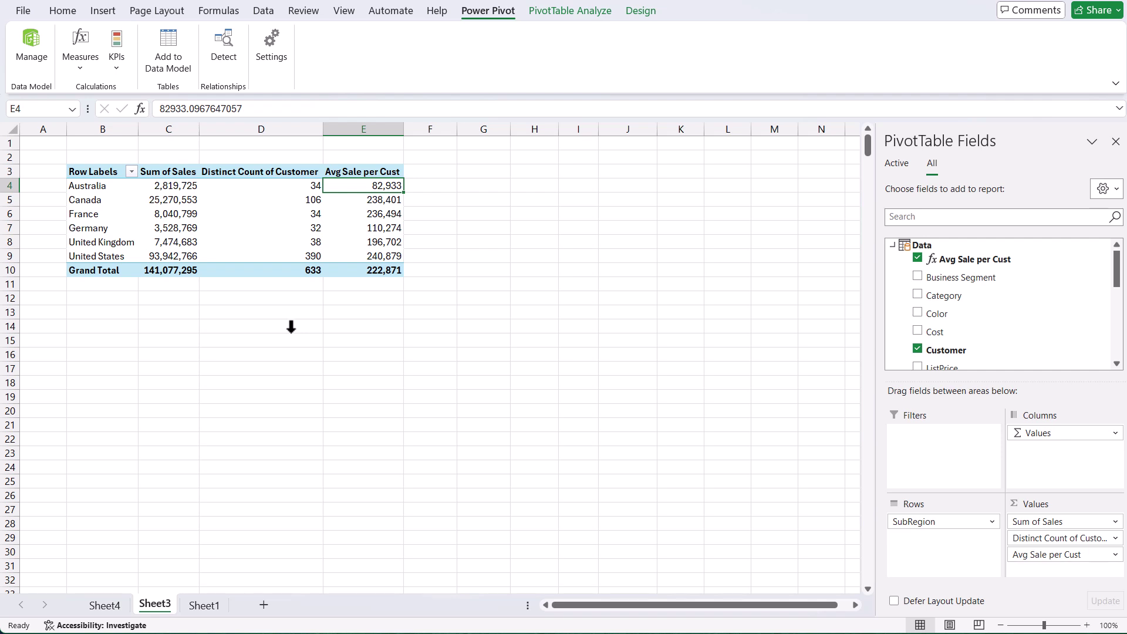
- Select a Sum of Sales value in the PivotTable and start a new measure in the Data table named "Total Sales"
click(175, 214)
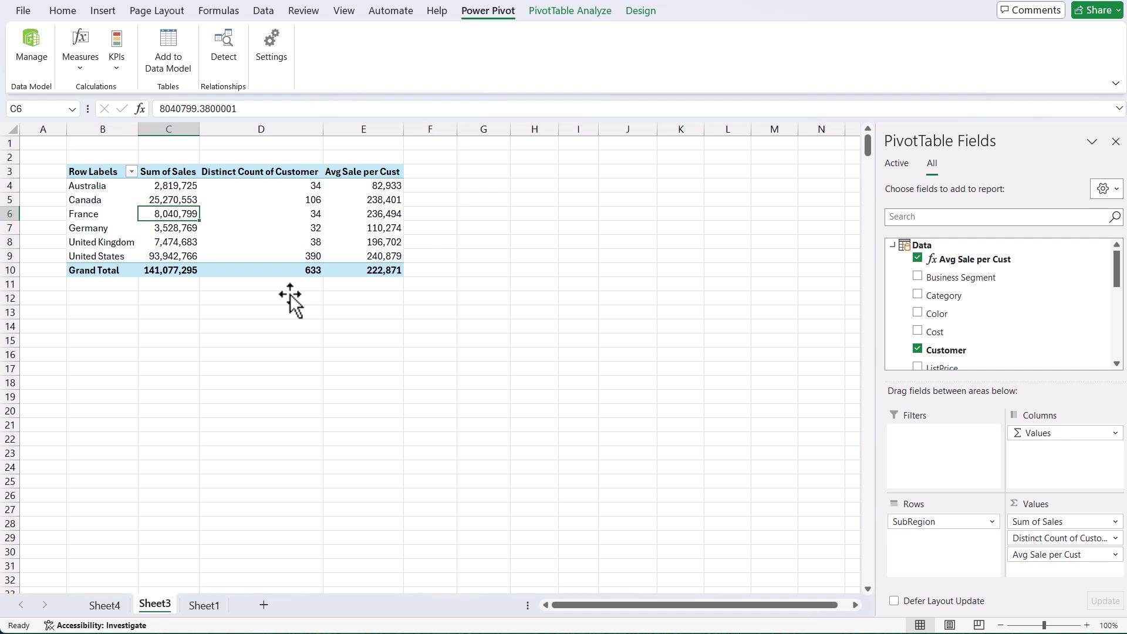
mouse_move(175, 265)
mouse_move(182, 231)
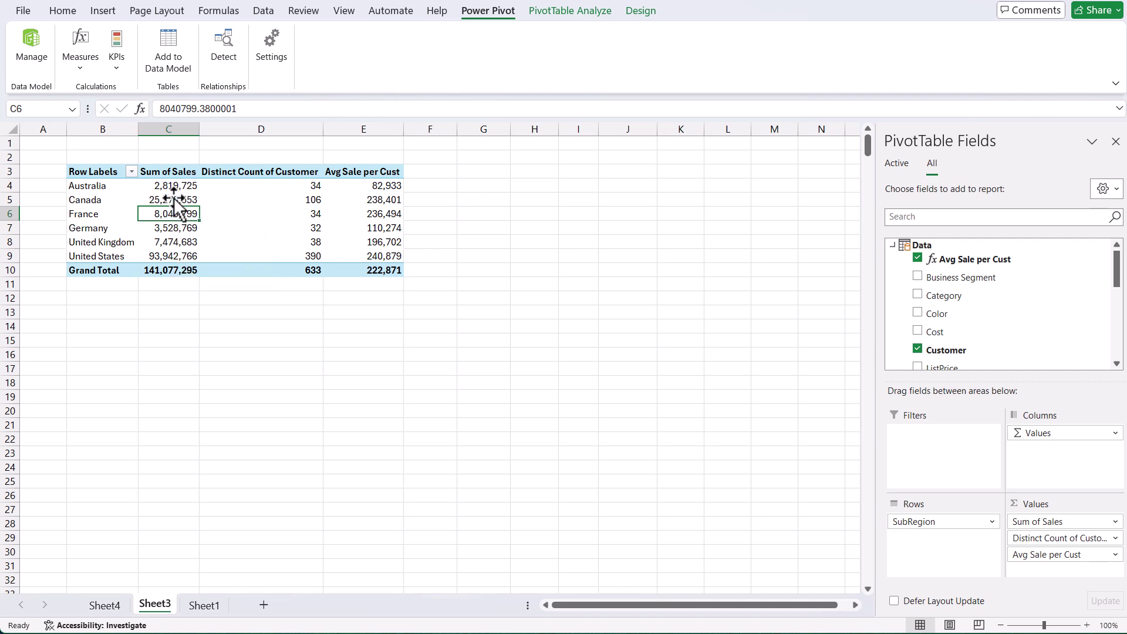
mouse_move(167, 181)
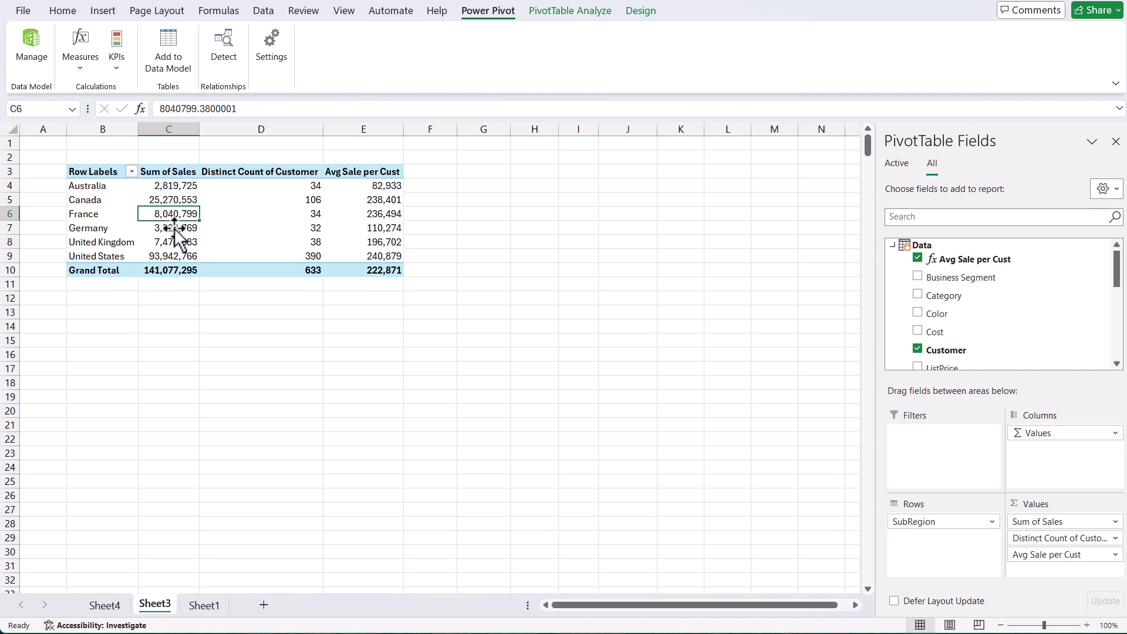
mouse_move(176, 231)
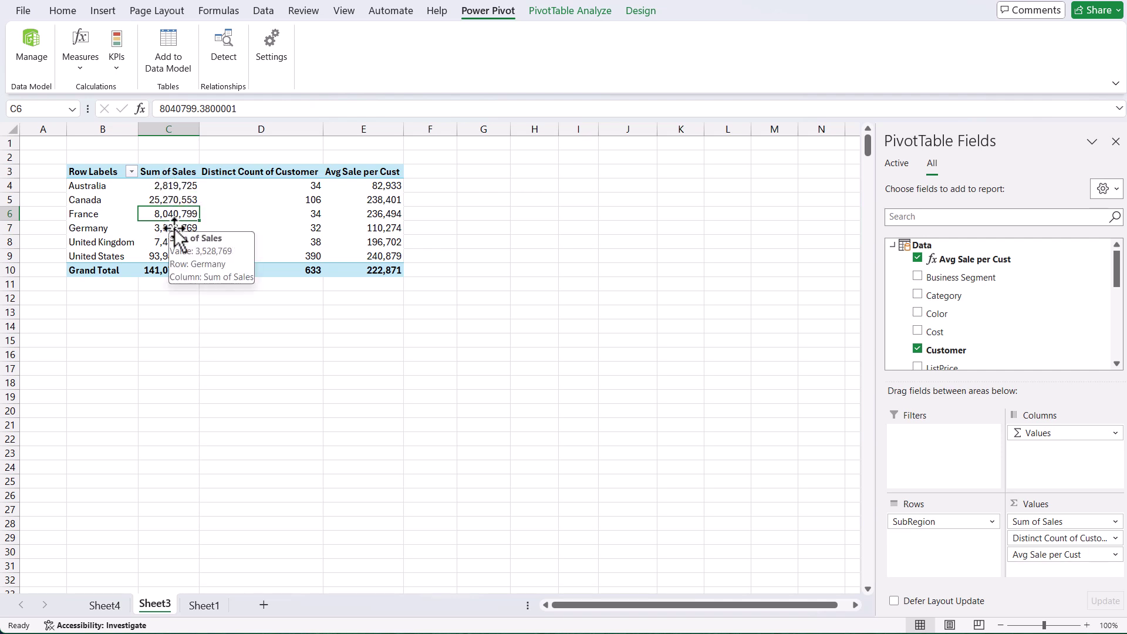
click(83, 76)
click(106, 95)
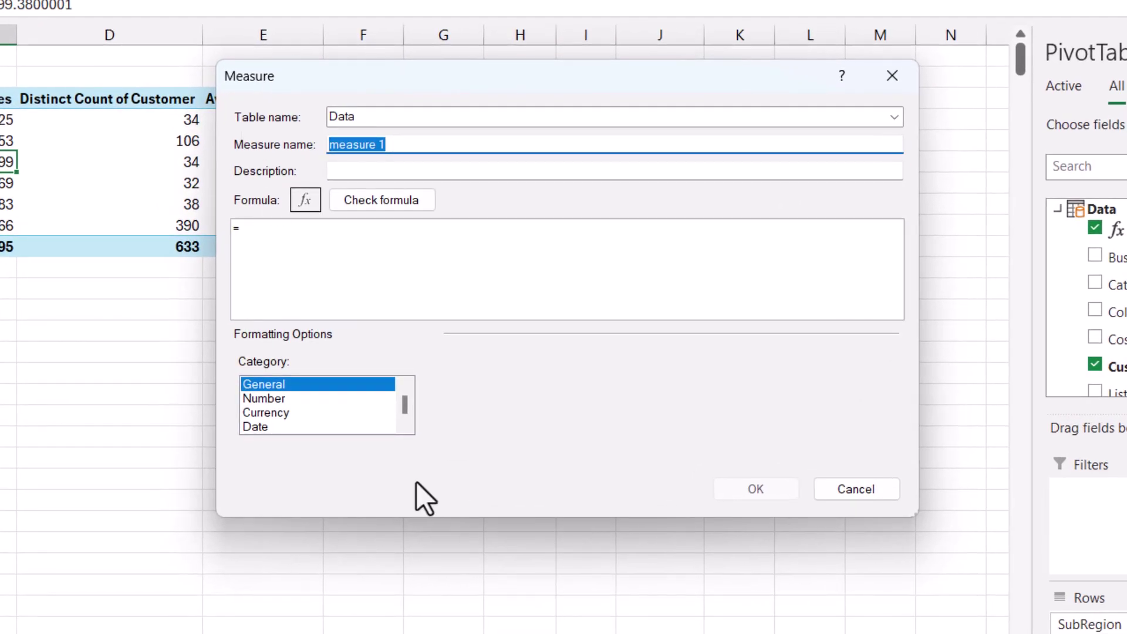
text(Total )
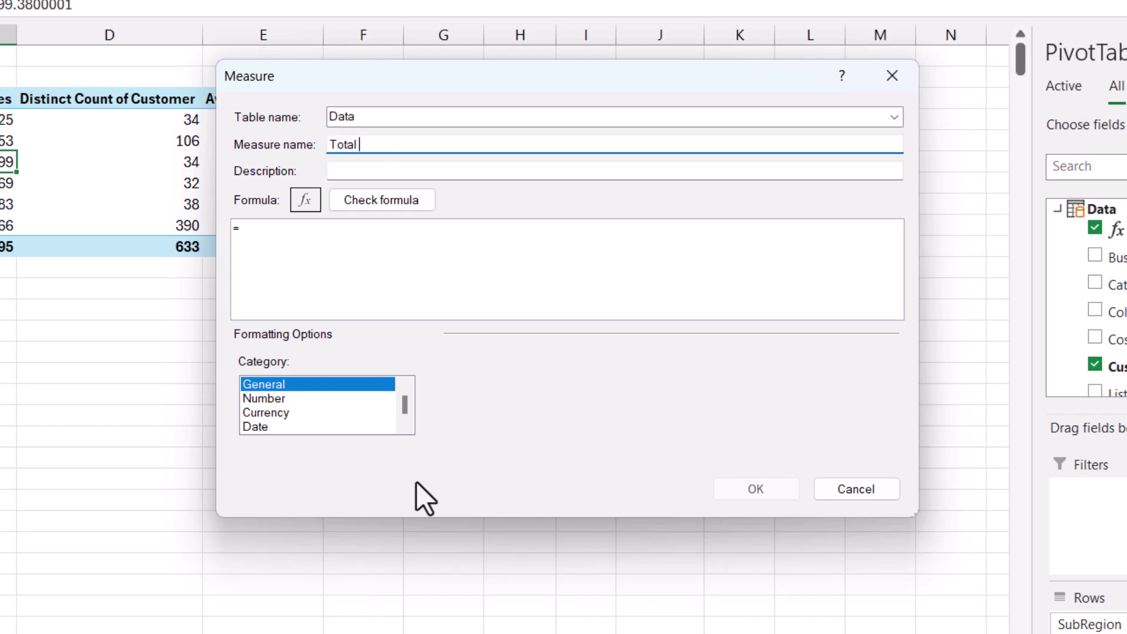
text(Sales)
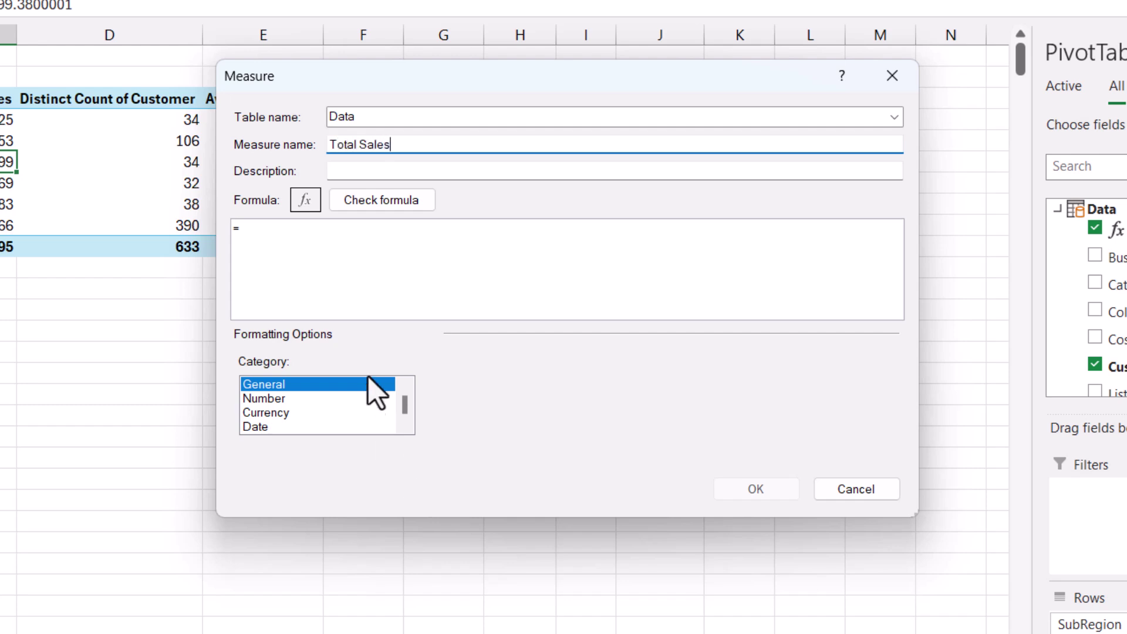
- Enter the formula =sum(Data[Sales]) for the Total Sales measure and check it for errors
click(308, 230)
text(sun)
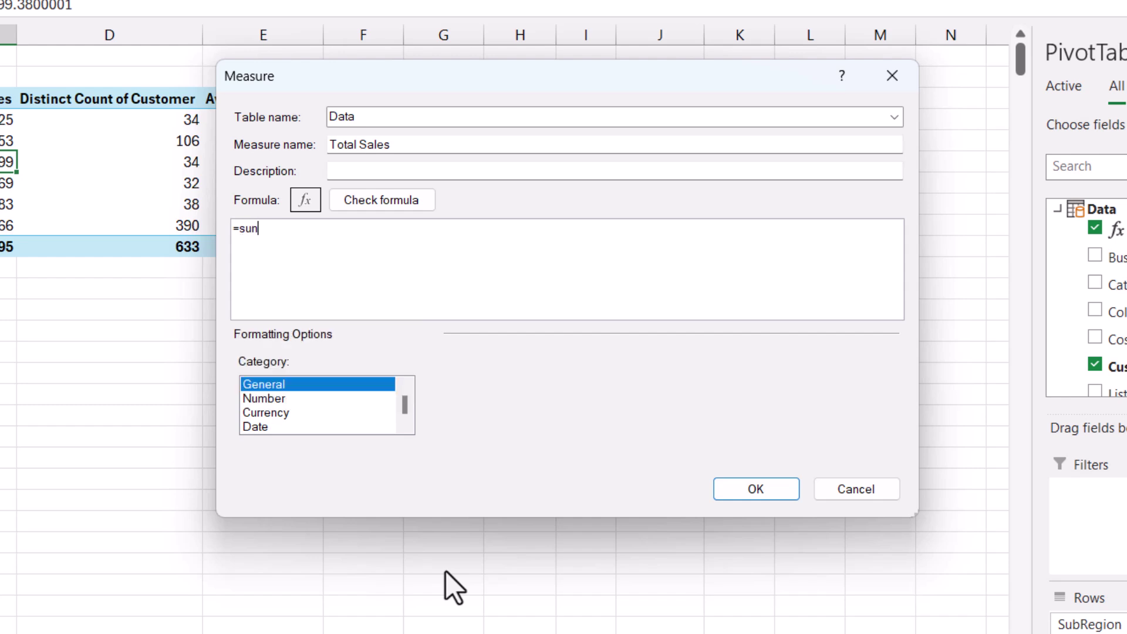
key(BackSpace)
text(m()
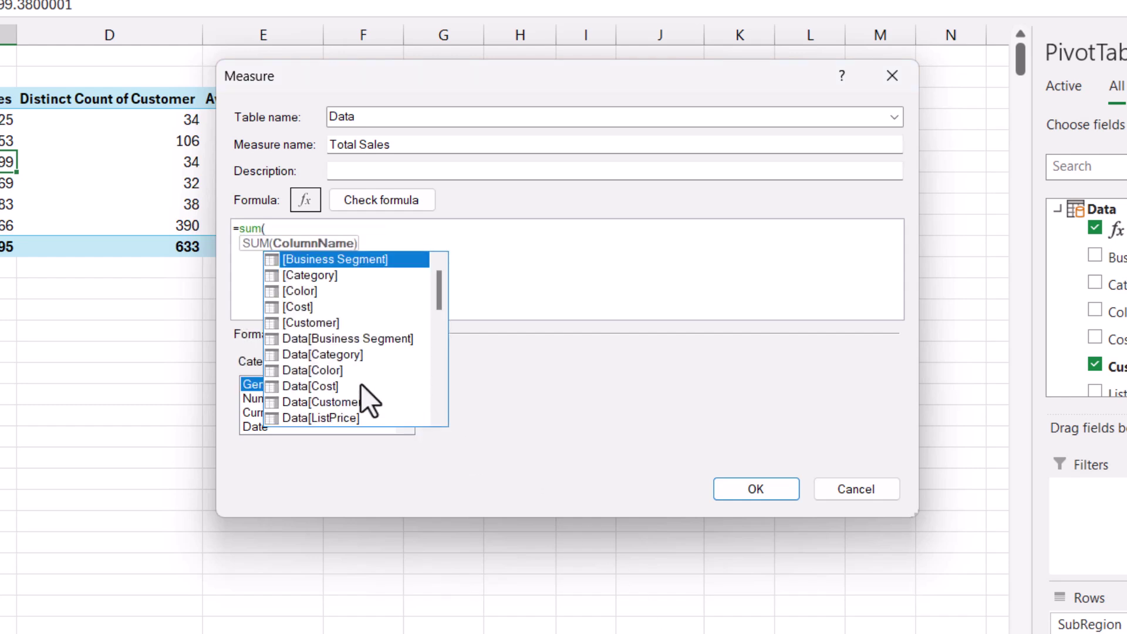
scroll(361, 384, down, 4)
scroll(361, 384, down, 2)
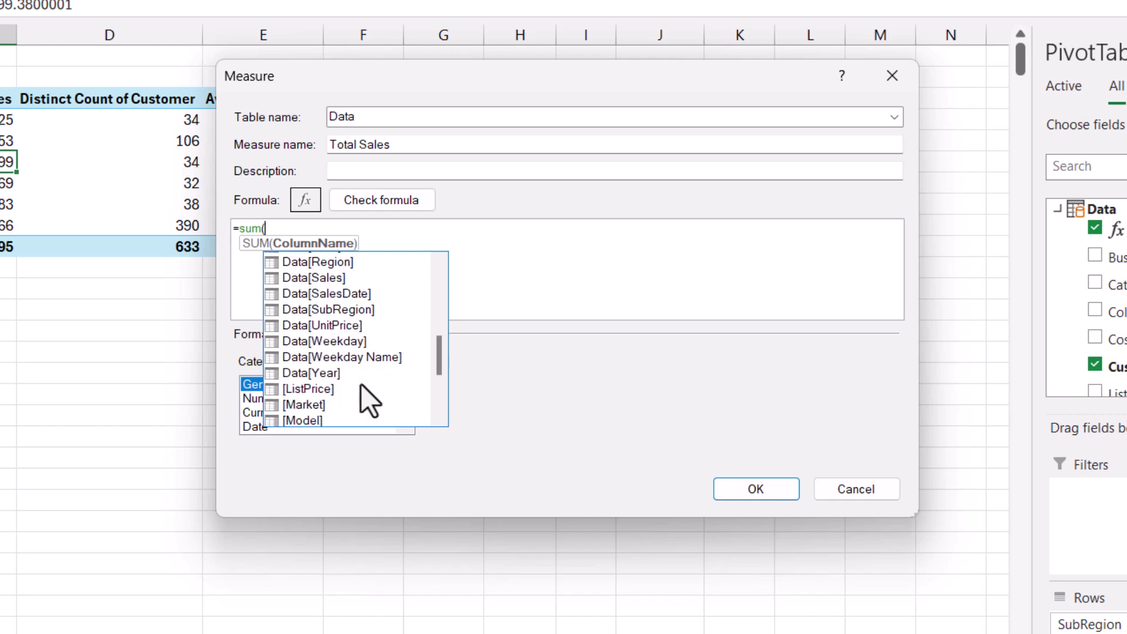
scroll(331, 291, up, 1)
click(332, 288)
double_click(331, 290)
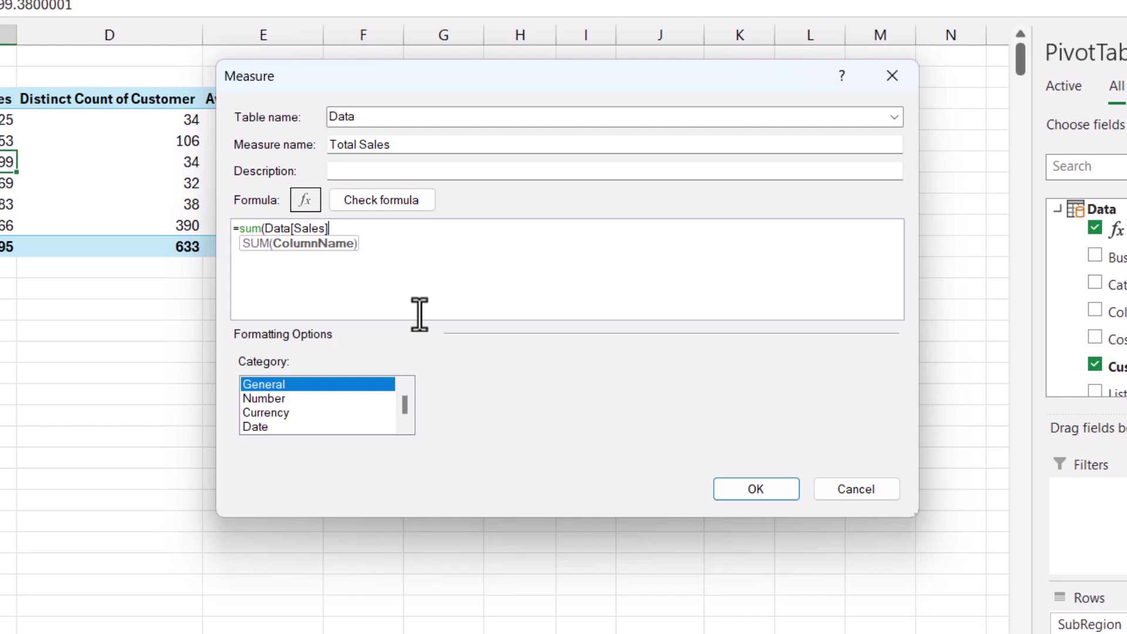
text())
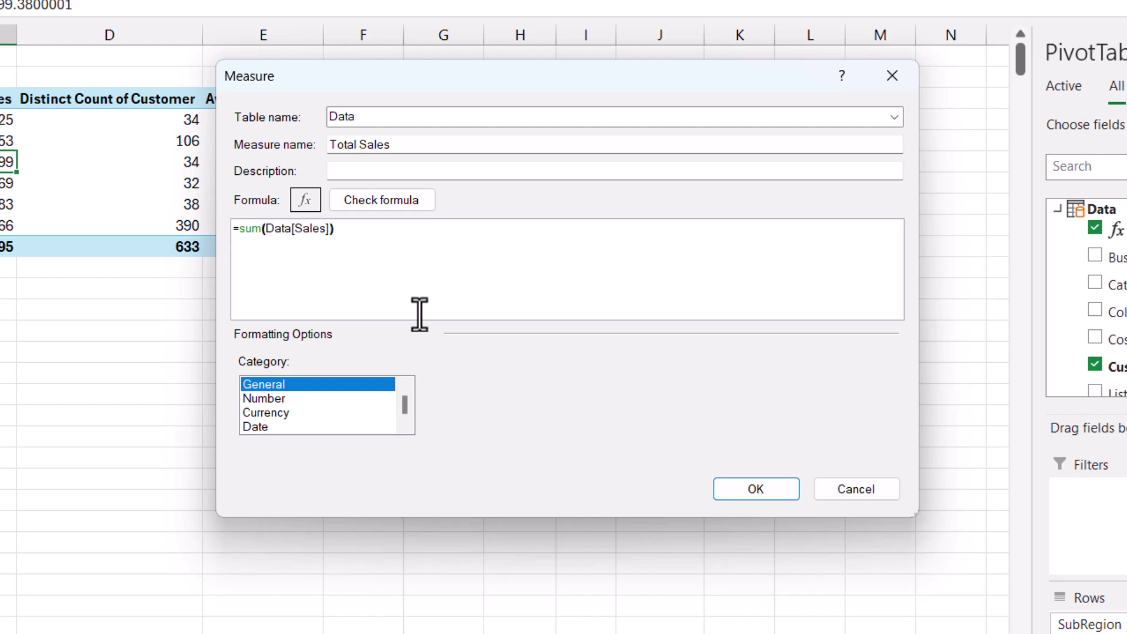
click(393, 206)
- Format Total Sales as a decimal number with 0 decimal places and a 1000 separator, create it, and select its Australia value
click(294, 502)
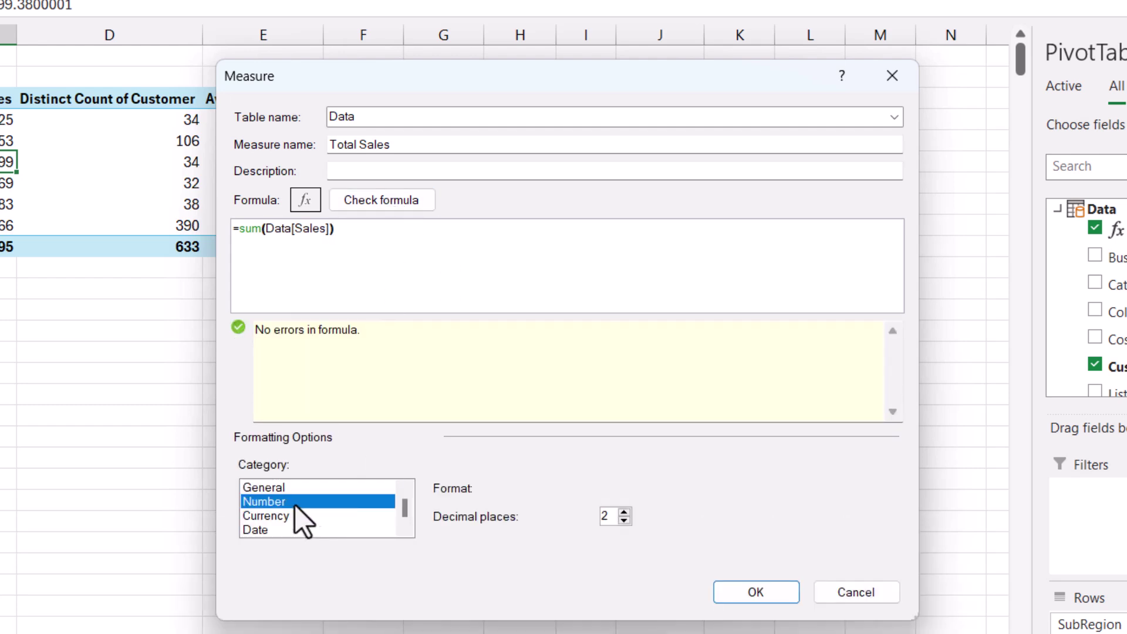
click(623, 519)
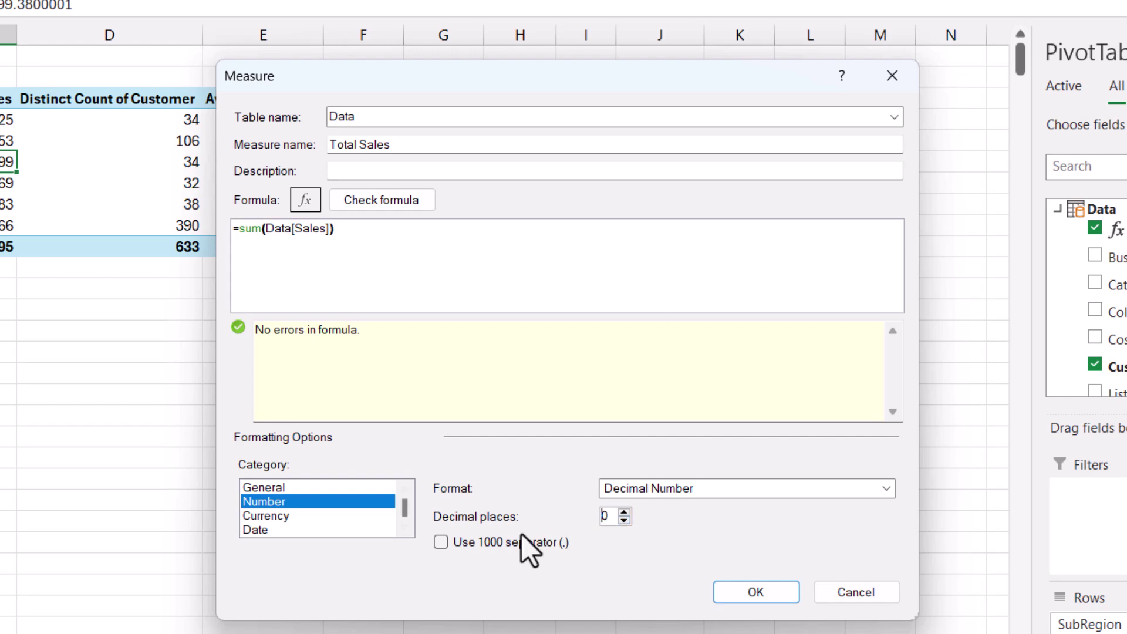
click(472, 542)
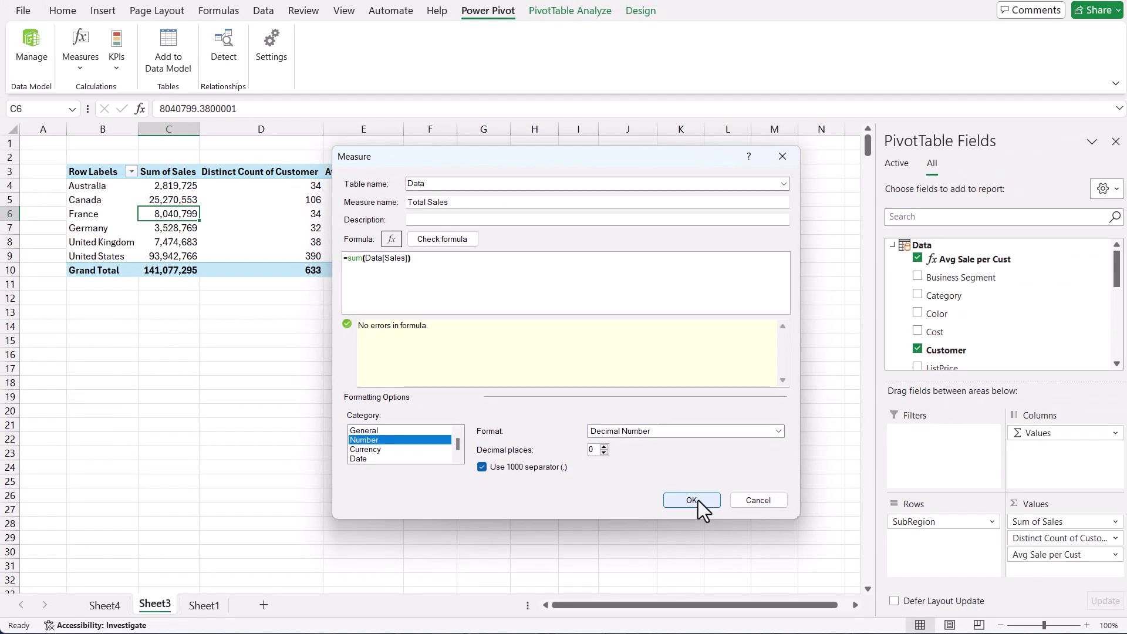
click(693, 500)
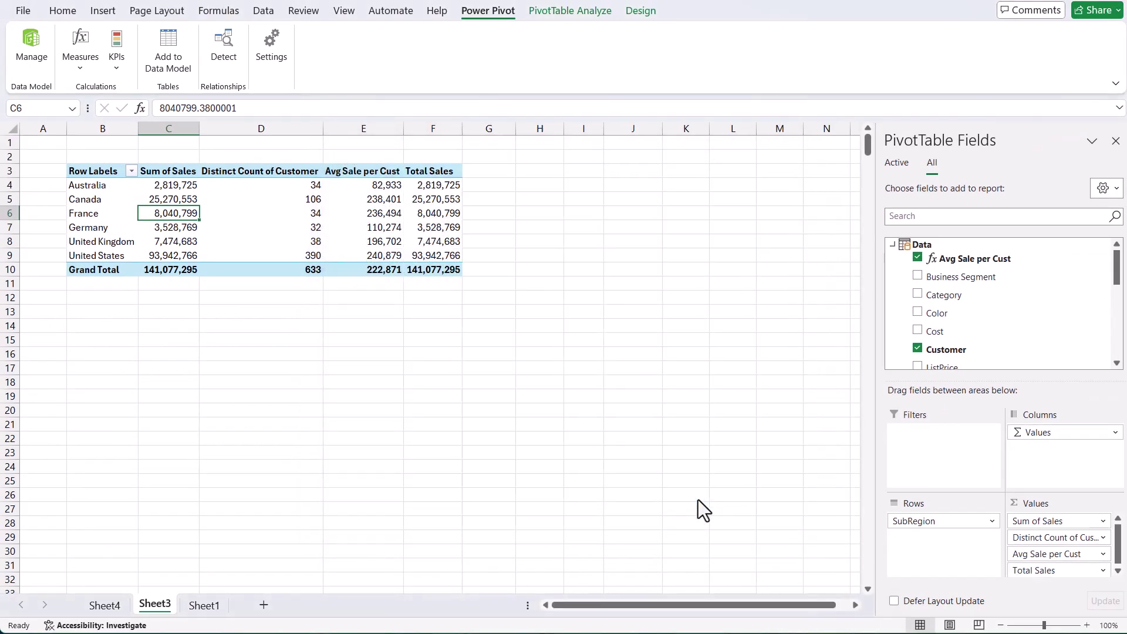
click(426, 185)
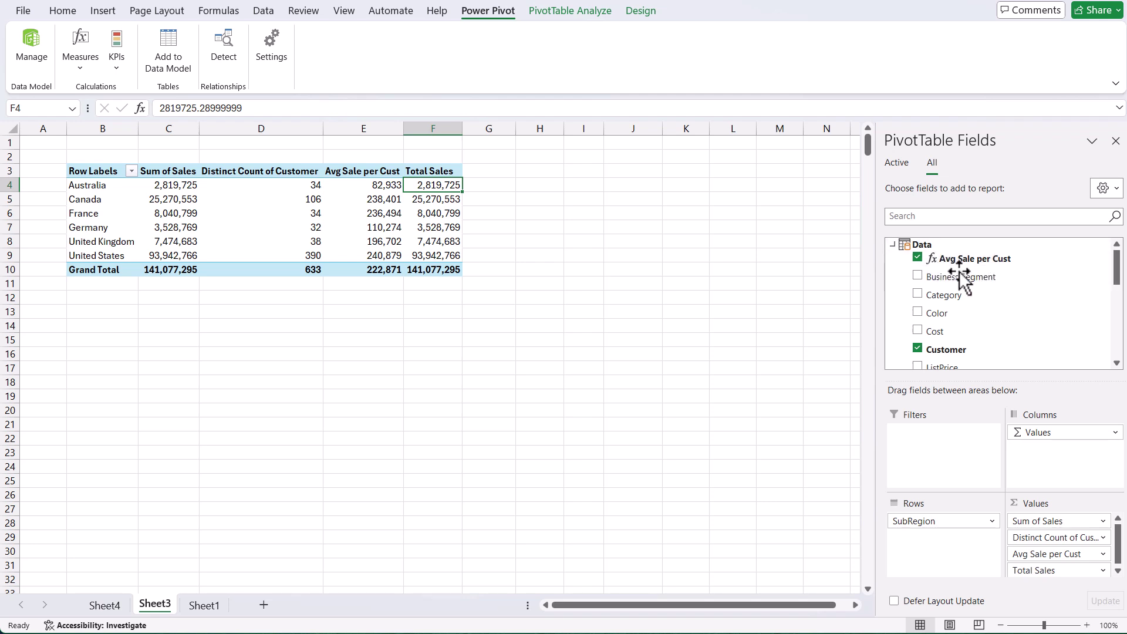
- Clear all fields from the subregion PivotTable on Sheet3
drag(1124, 285, 1124, 359)
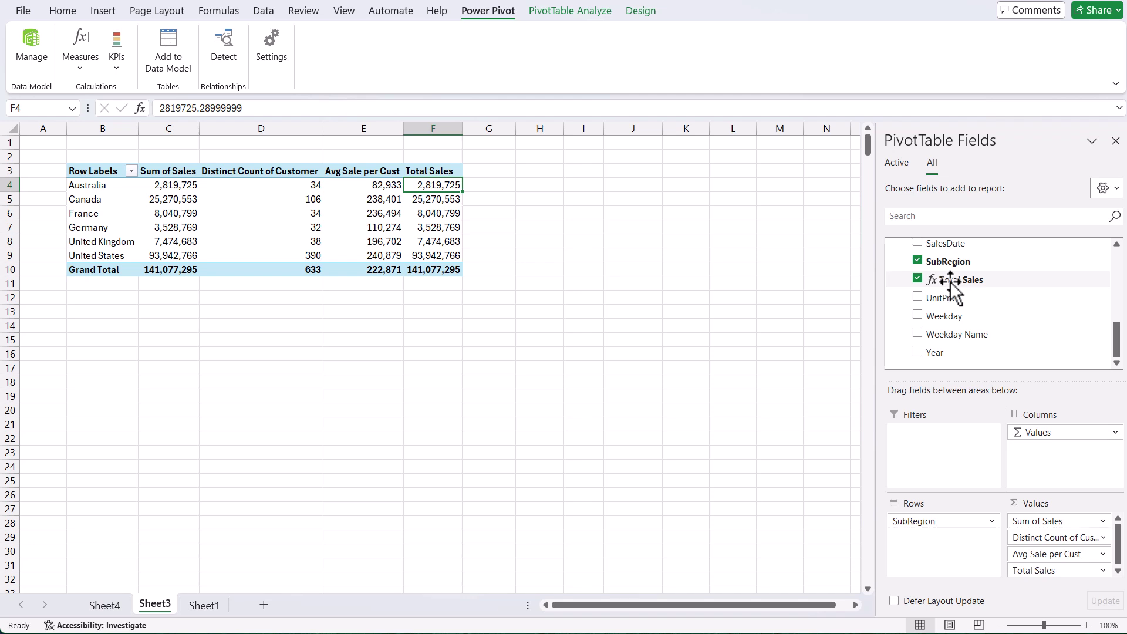
click(367, 228)
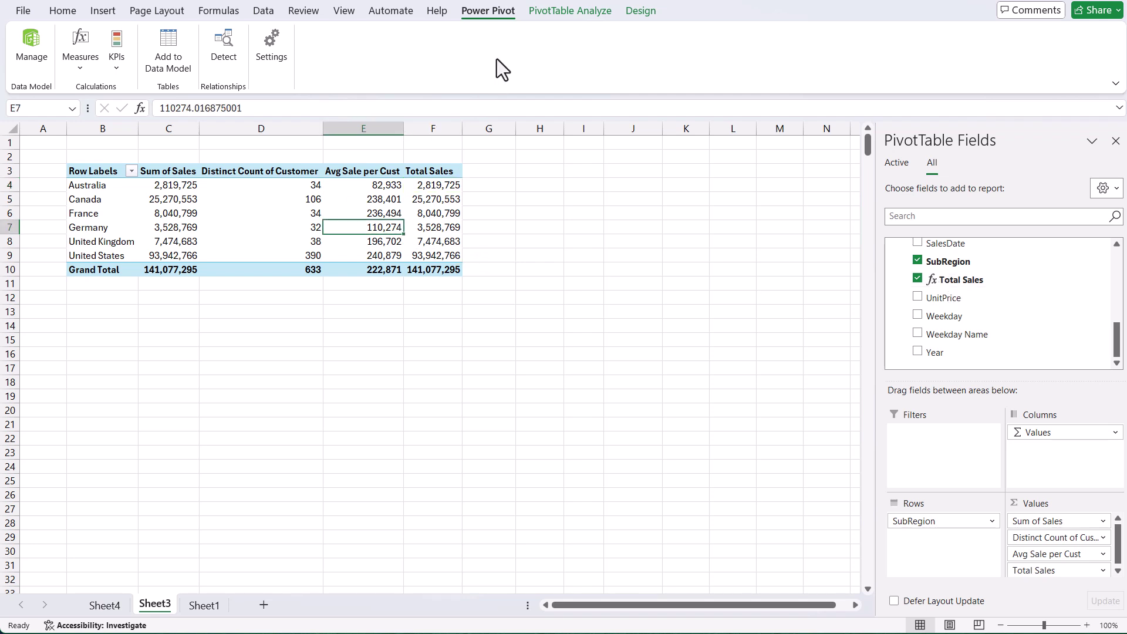
click(571, 13)
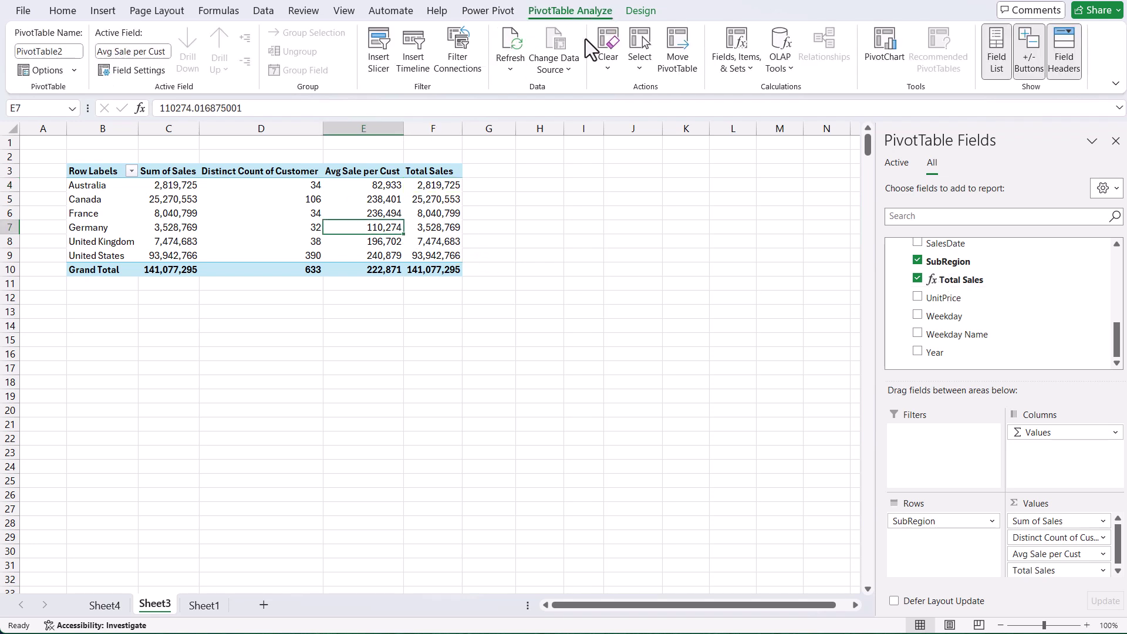
click(609, 45)
click(634, 96)
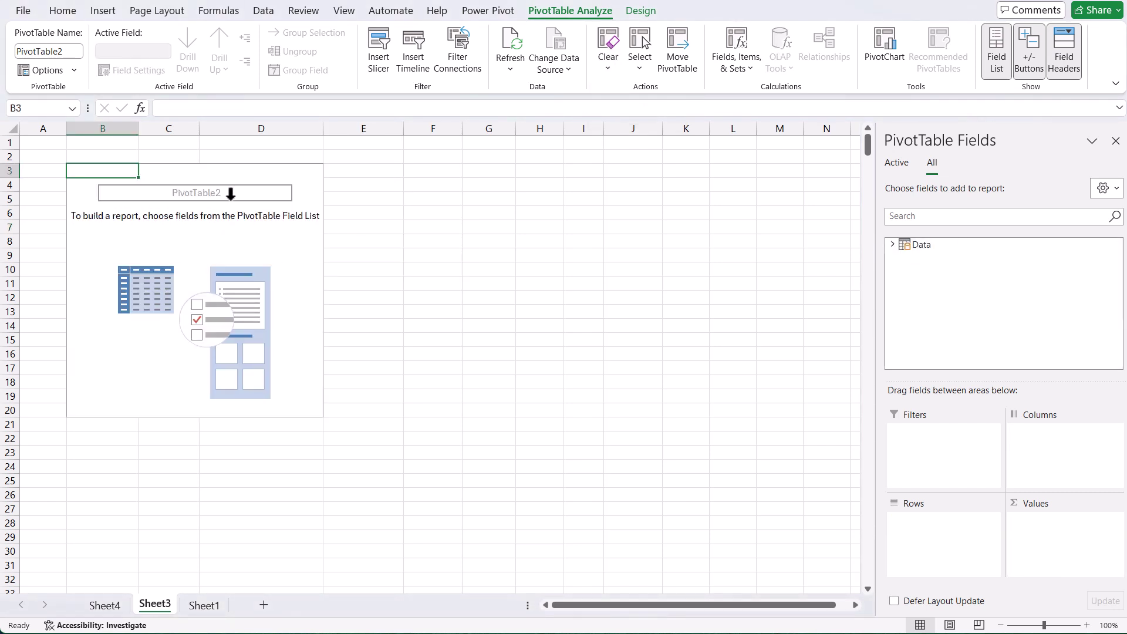
- Build the PivotTable with Category as rows and the Total Sales measure as values, and select the Bottom Brackets value
click(893, 244)
drag(942, 297, 927, 525)
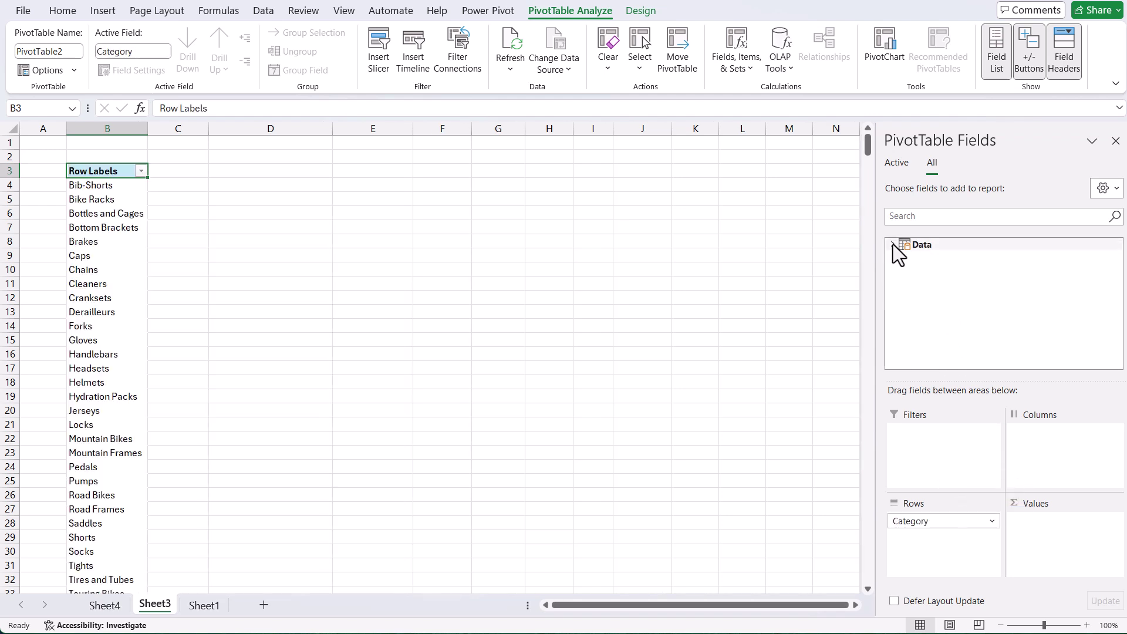
scroll(1001, 311, down, 8)
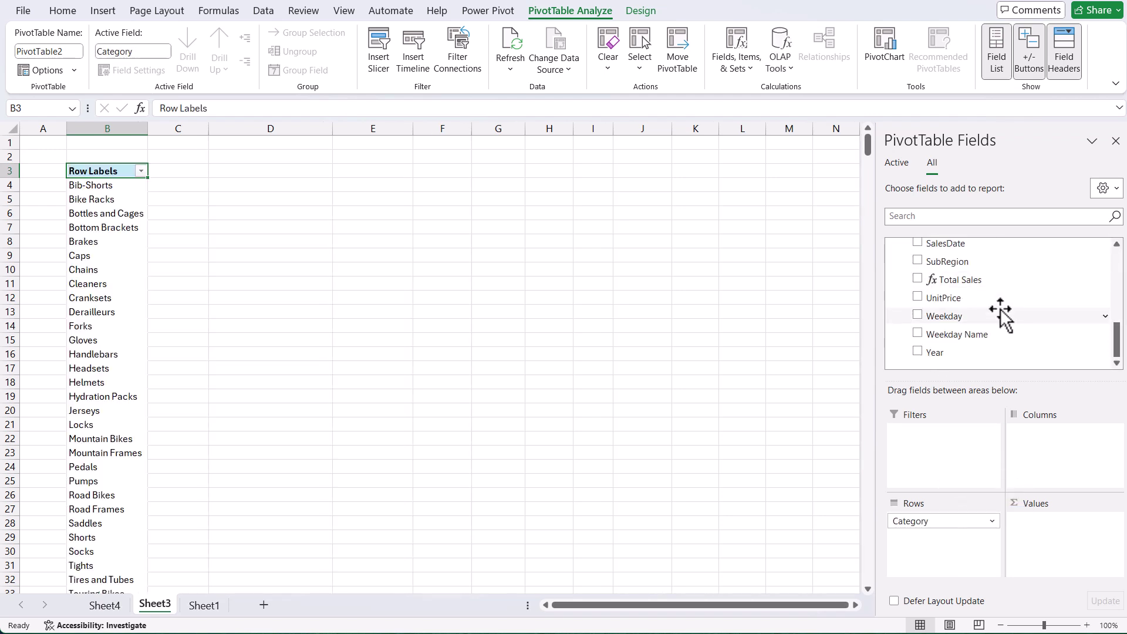
drag(966, 282, 1068, 526)
click(172, 228)
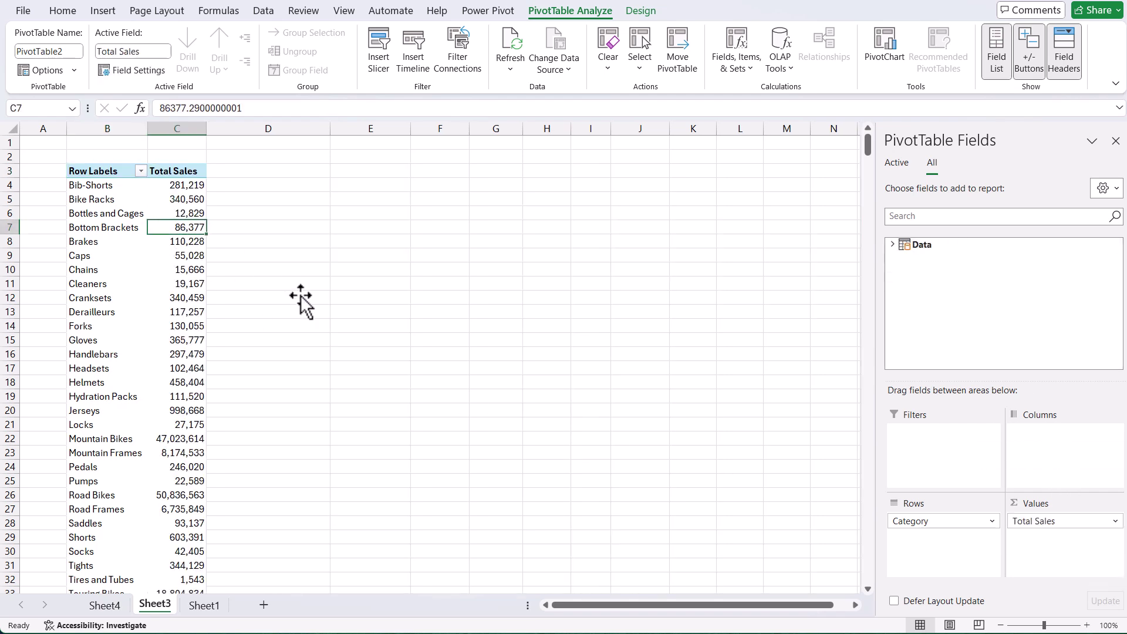
- Start a new Power Pivot measure in the Data table named "No of Customers"
mouse_move(175, 271)
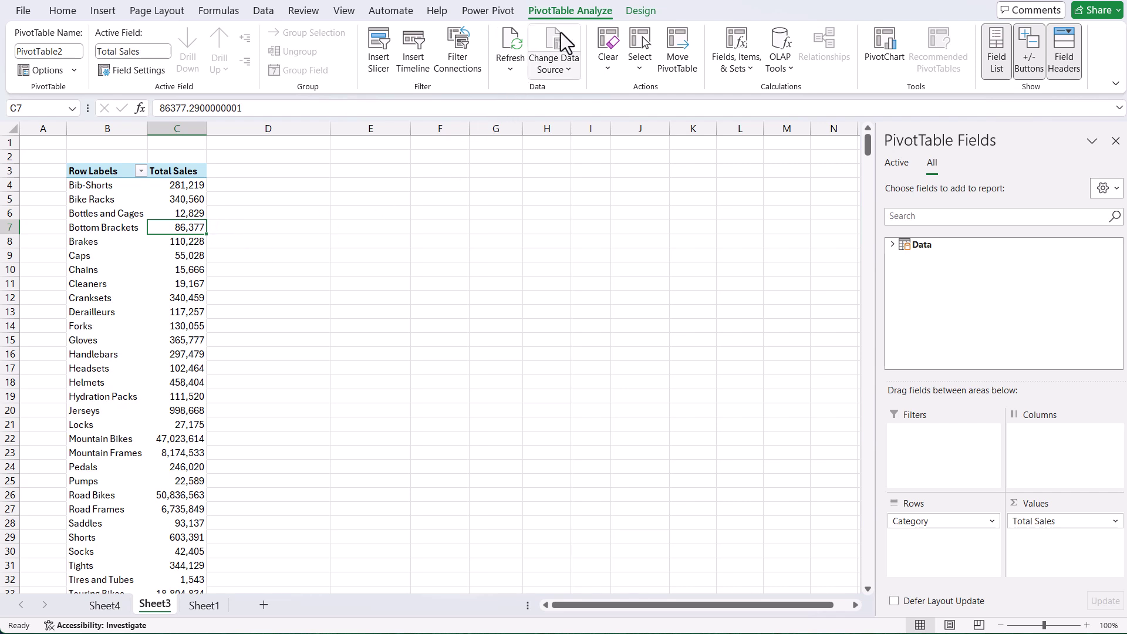
click(510, 9)
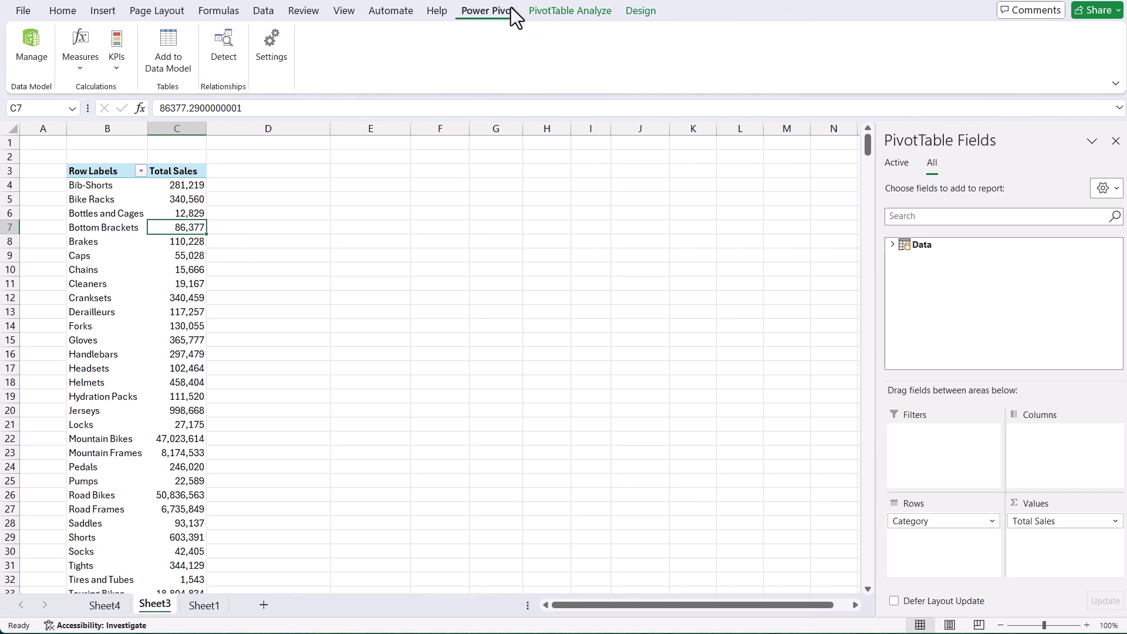
click(78, 69)
click(107, 92)
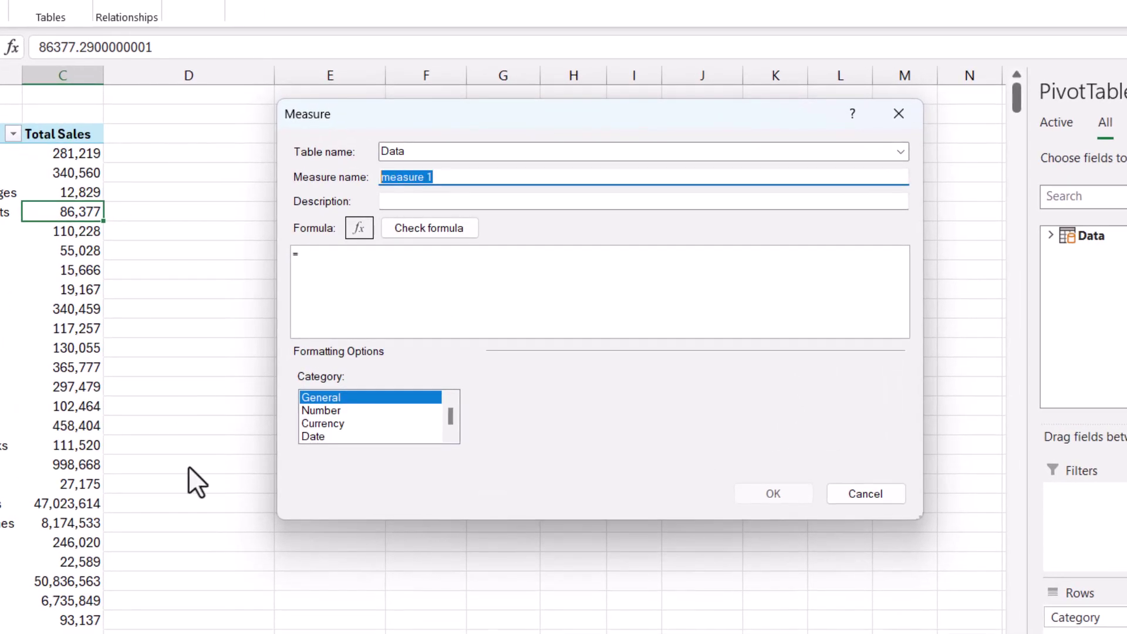
text(No of)
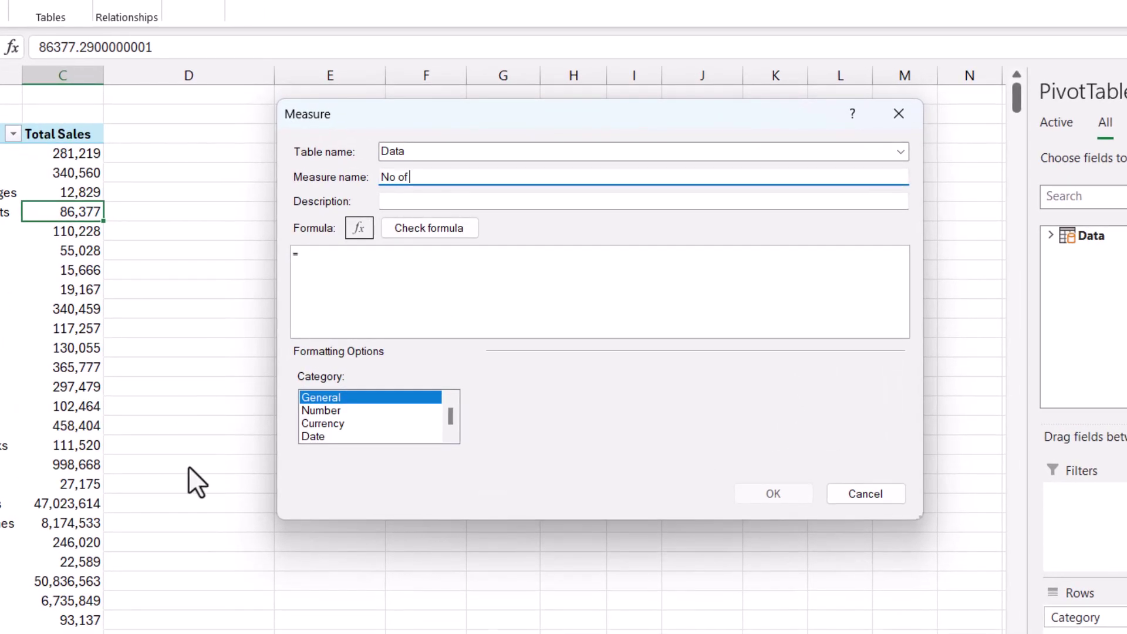
text( Customers)
click(327, 257)
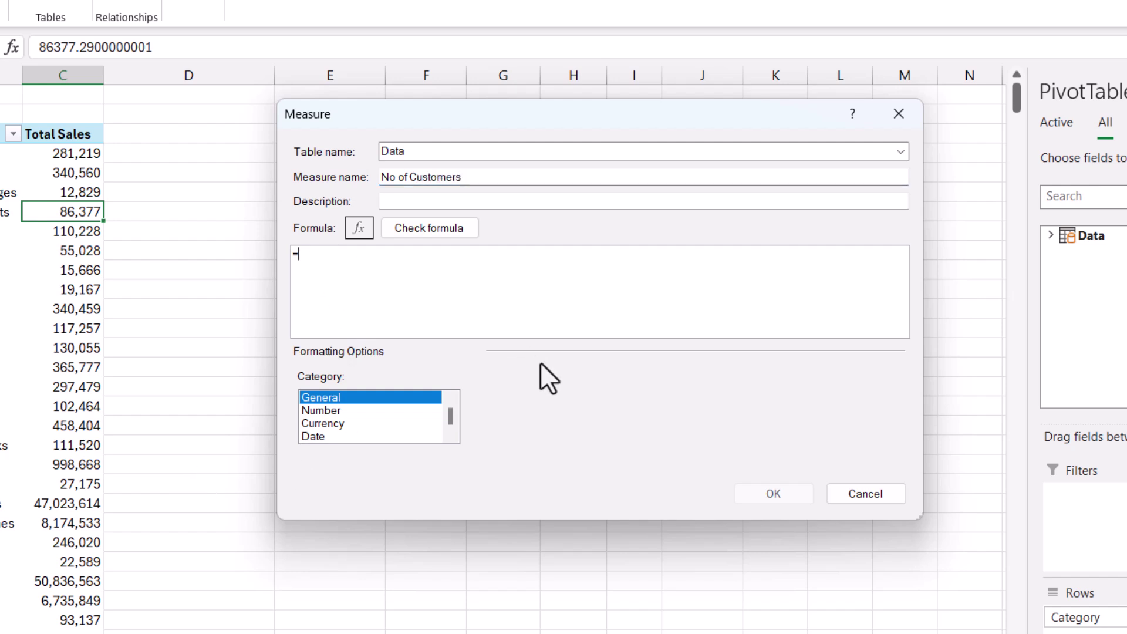
- Enter the formula =DISTINCTCOUNT(Data[Customer]) for the No of Customers measure and check it for errors
text(dis)
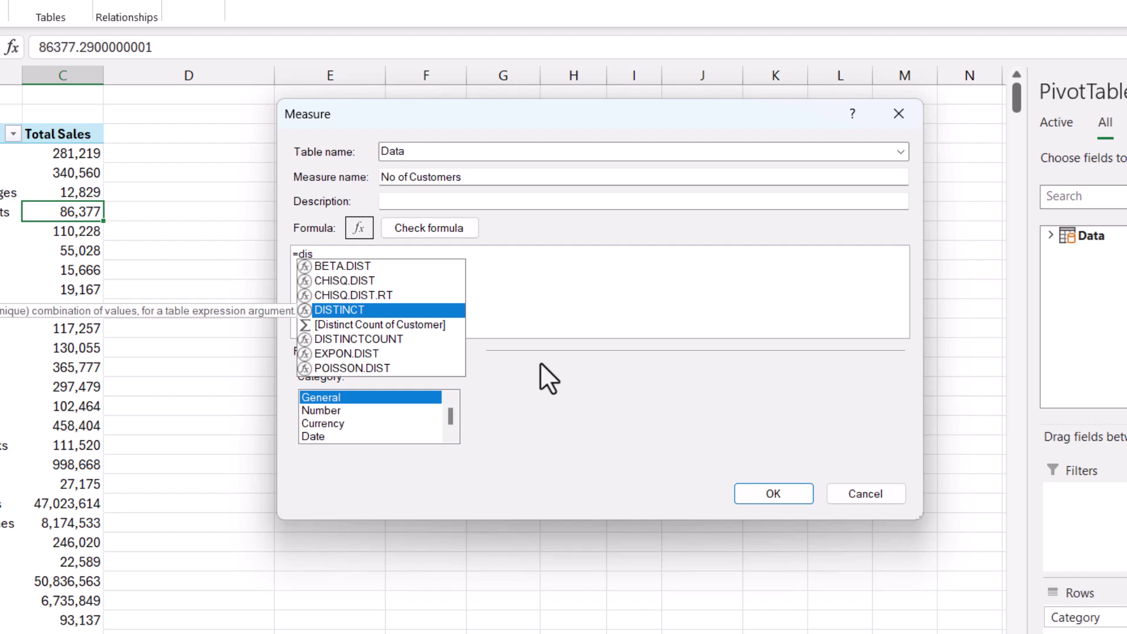
click(398, 339)
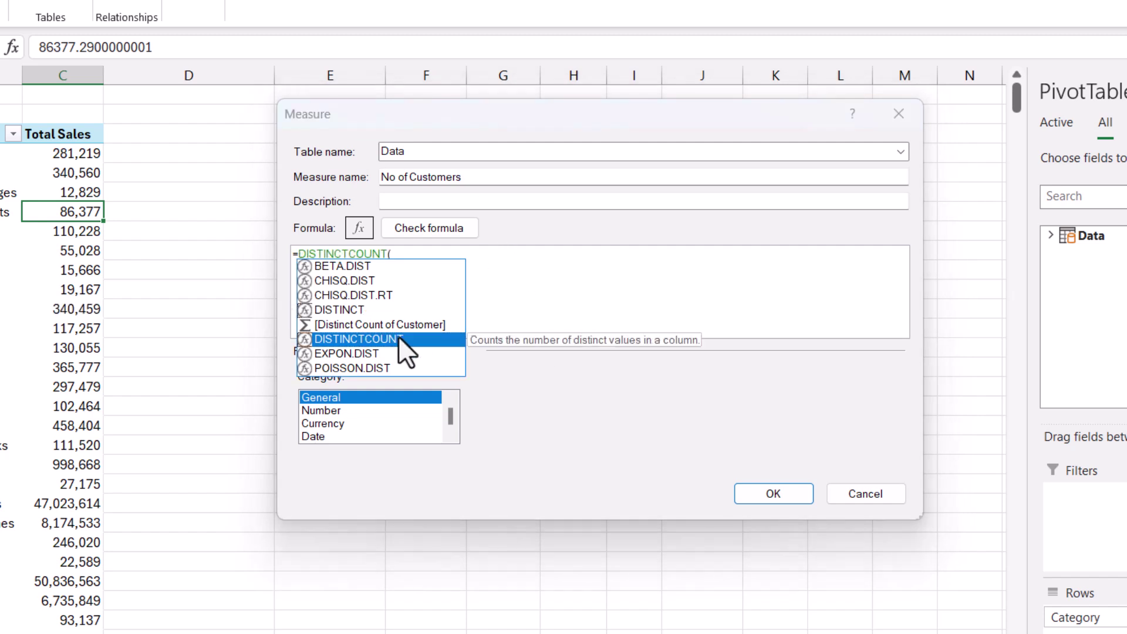
double_click(398, 338)
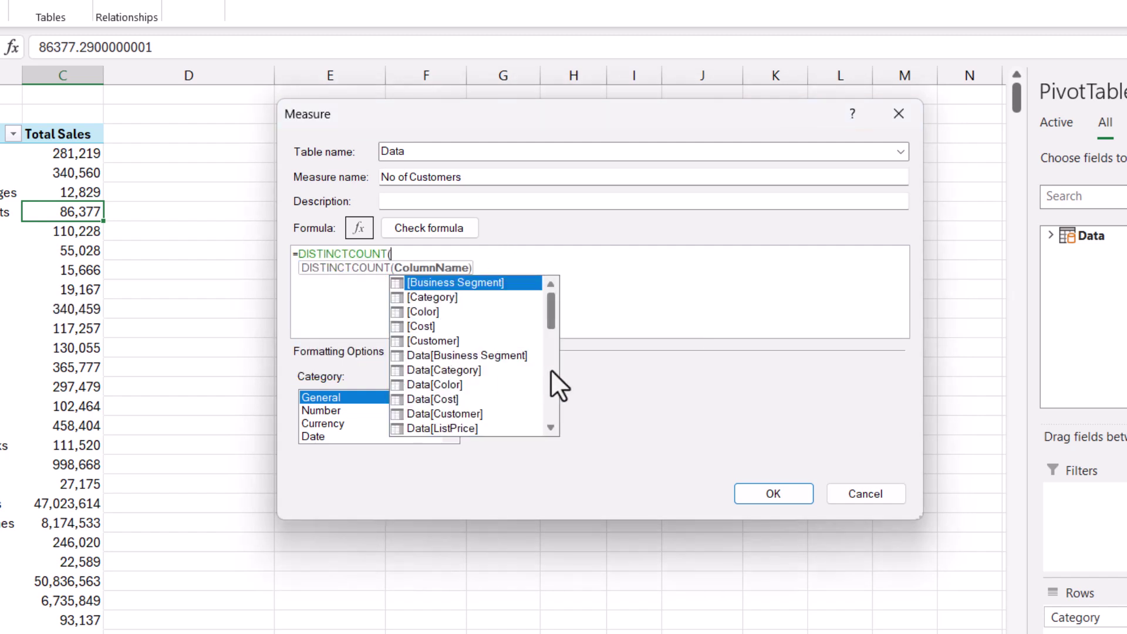
double_click(437, 413)
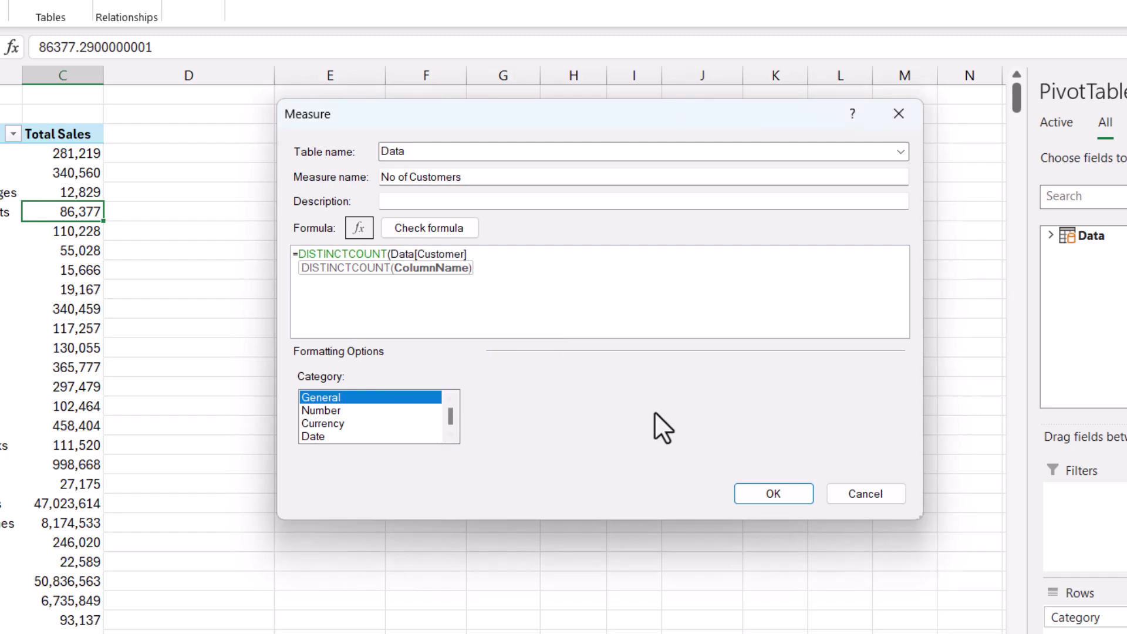
text())
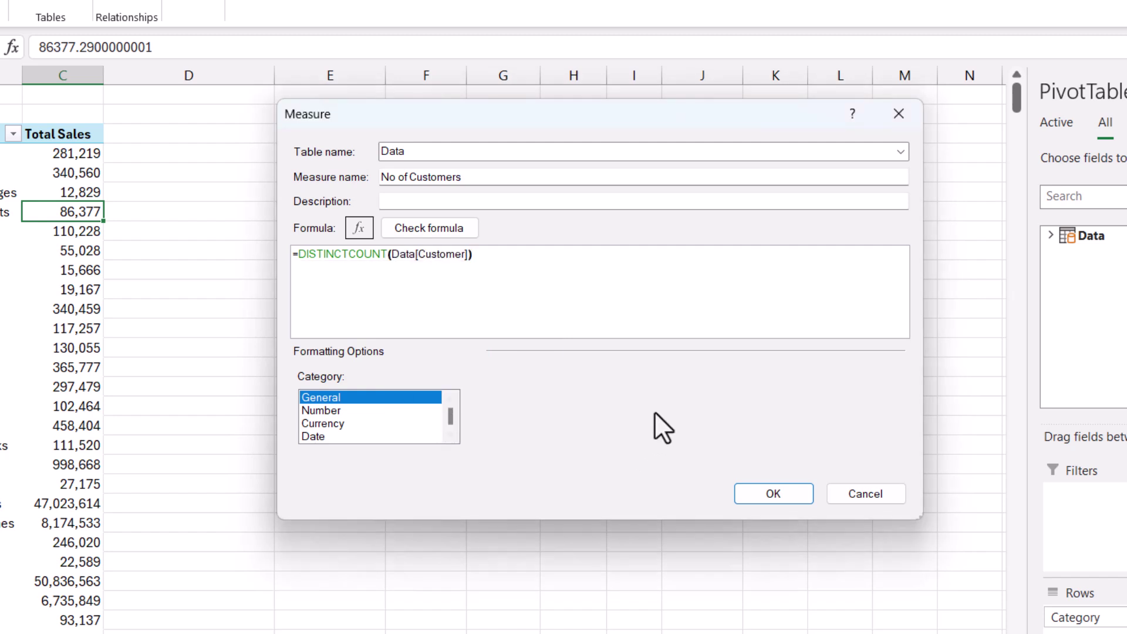
click(450, 232)
- Format No of Customers as a decimal number with 0 decimal places and a 1000 separator, create it, and locate it among the Data fields
click(320, 505)
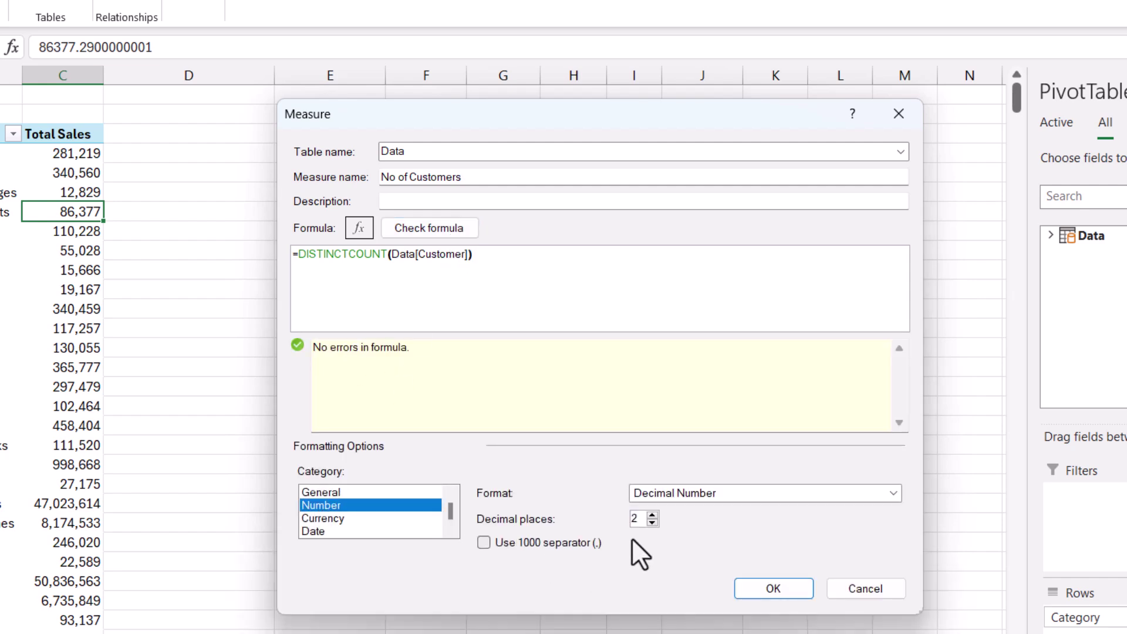
click(652, 522)
click(652, 522)
click(572, 542)
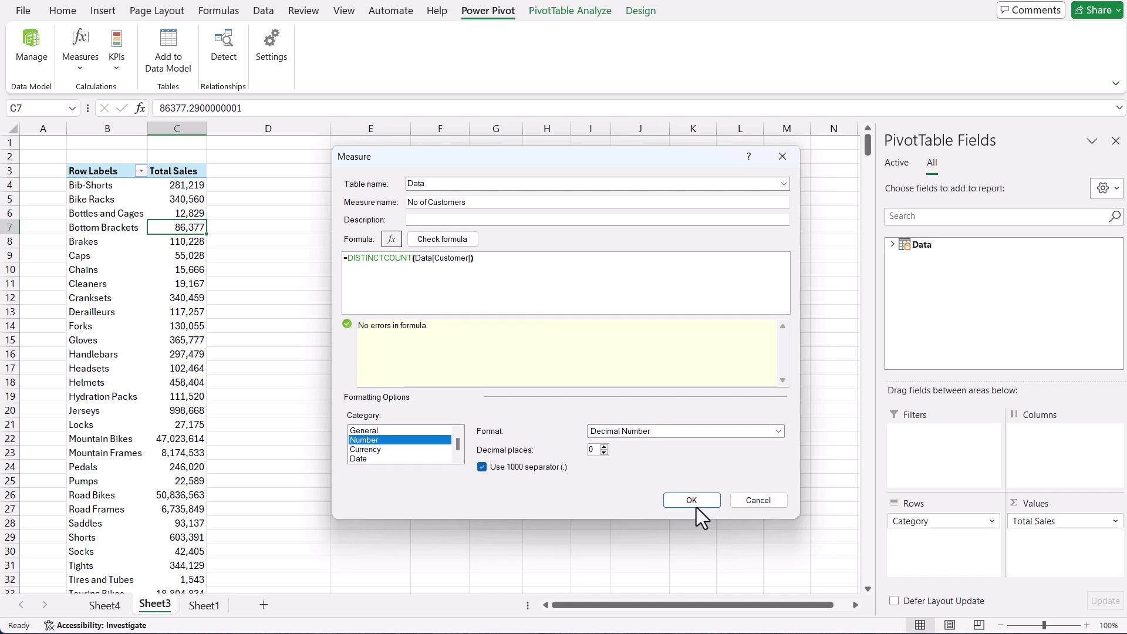
click(699, 500)
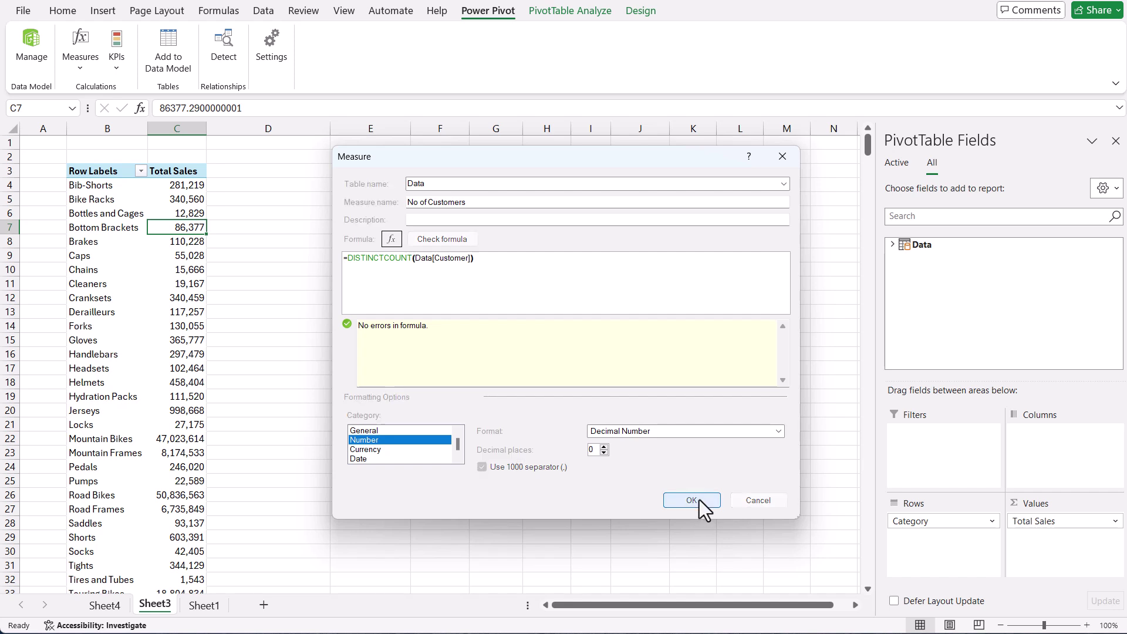
click(893, 246)
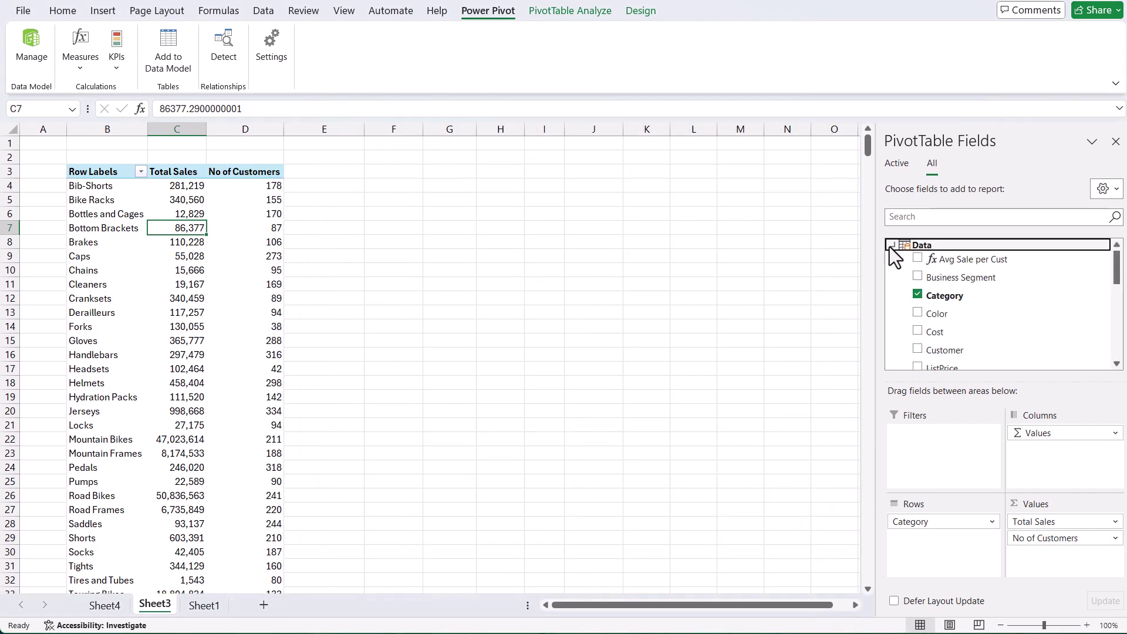
scroll(948, 291, down, 2)
scroll(947, 288, down, 2)
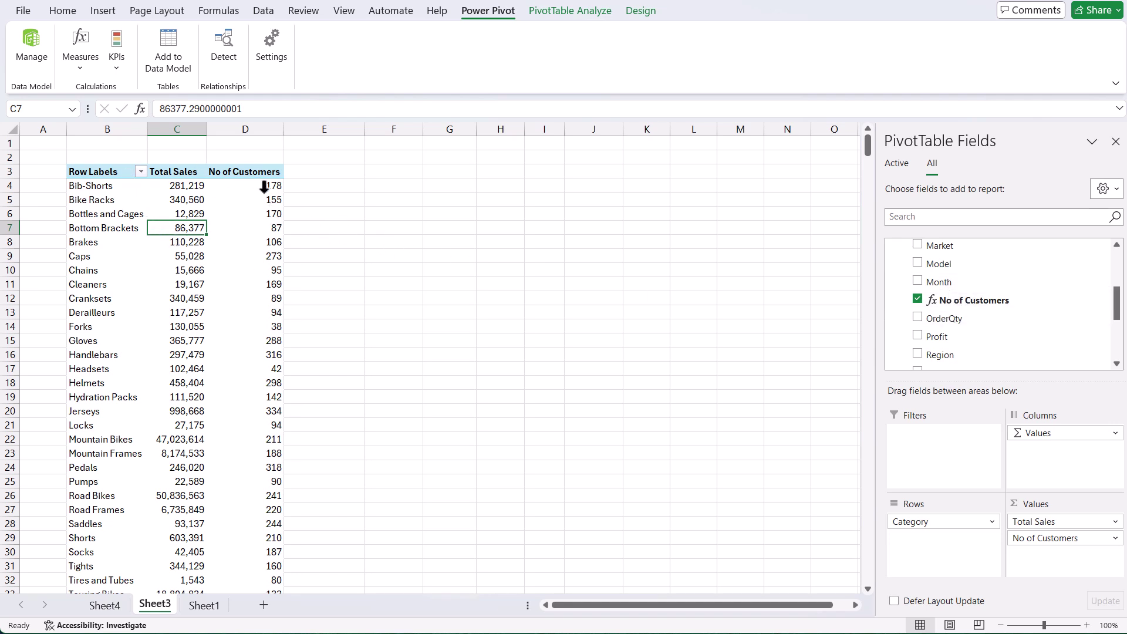
- Open the existing Avg Sale per Cust measure for editing and clear its formula after the equals sign
mouse_move(212, 181)
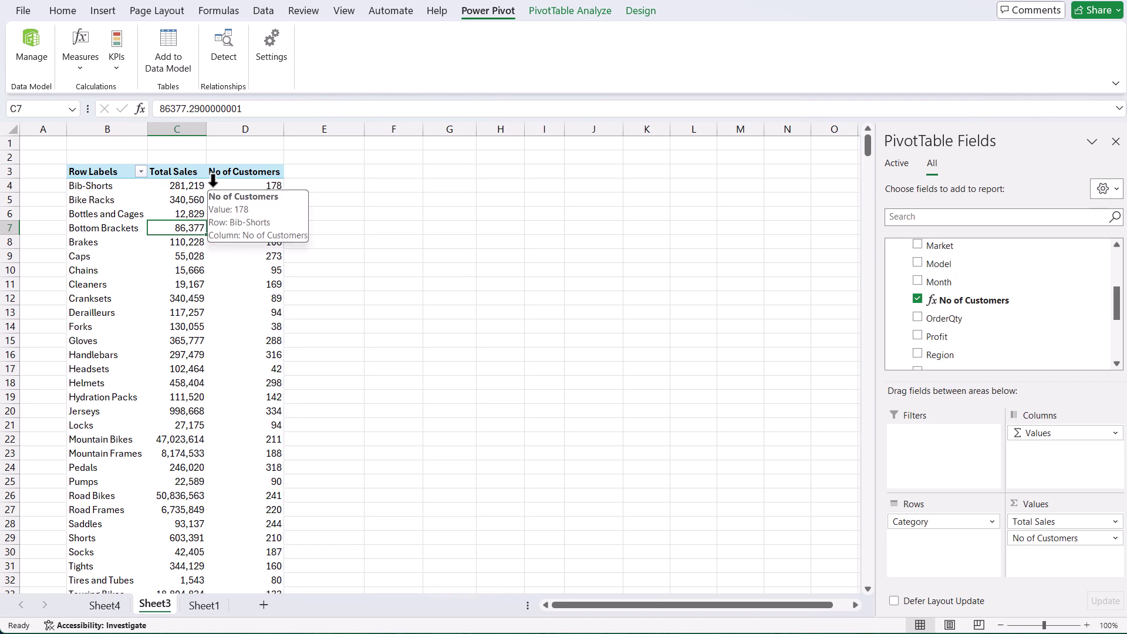
click(80, 64)
click(116, 113)
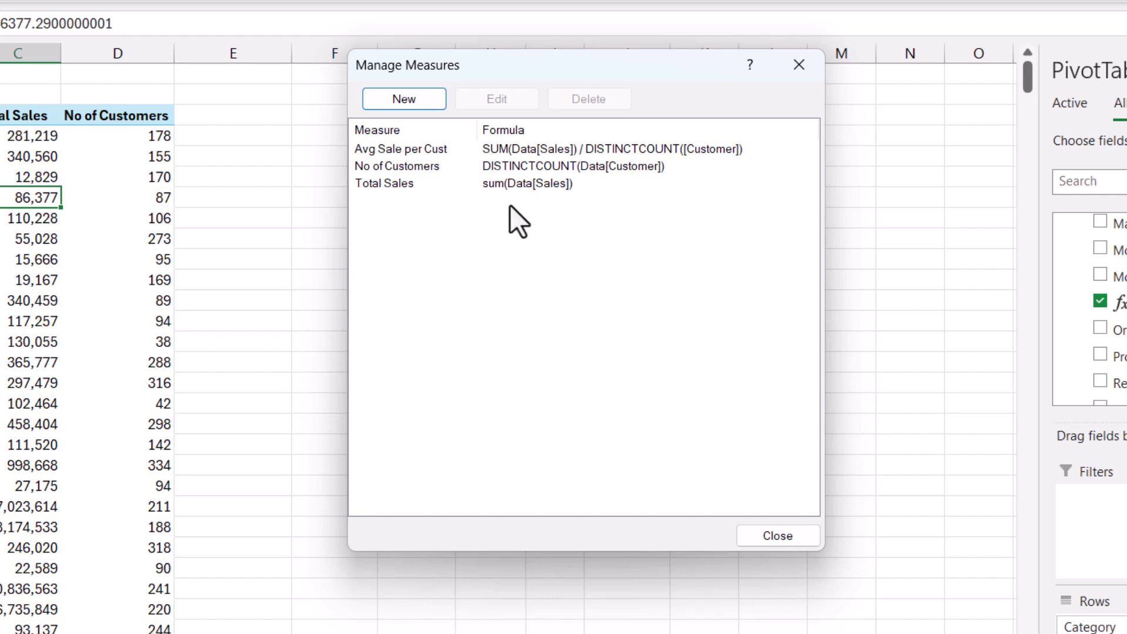
click(510, 150)
click(512, 101)
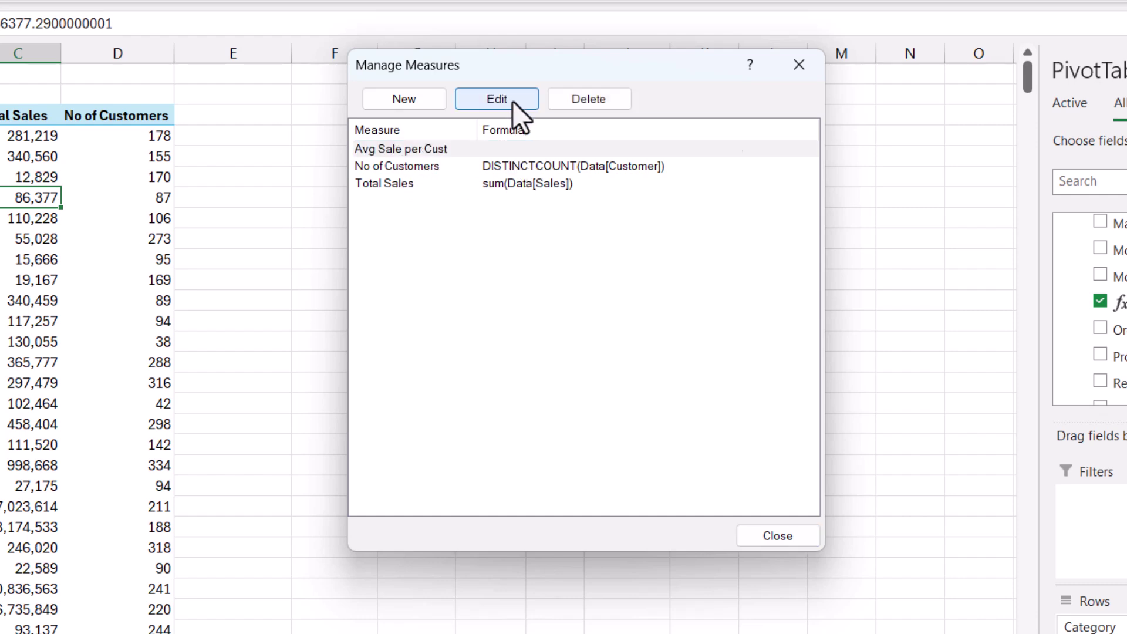
click(294, 246)
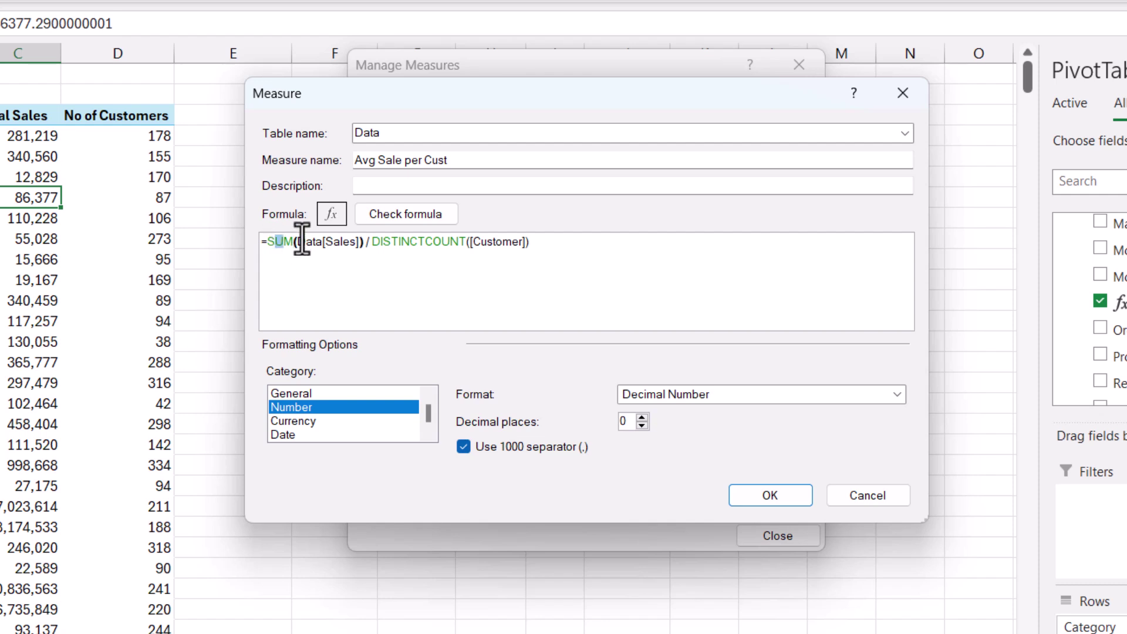
drag(277, 243, 622, 284)
key(BackSpace)
key(BackSpace)
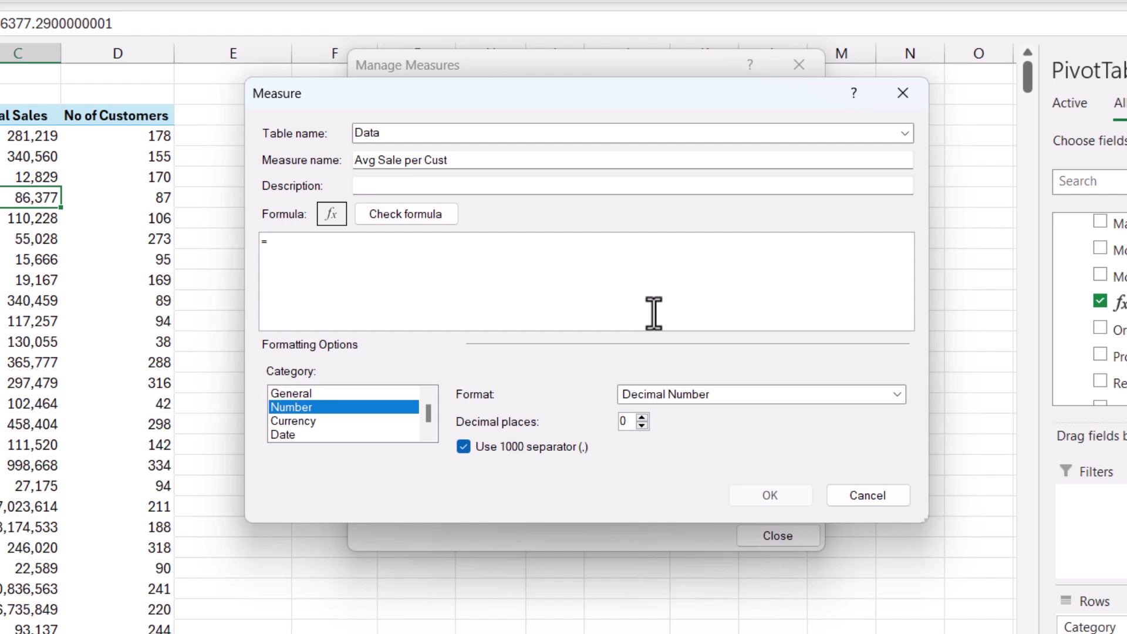
- Enter =DIVIDE([Total Sales],[No of Customers]) as the Avg Sale per Cust formula, check it for errors, and save the measure
text(Div)
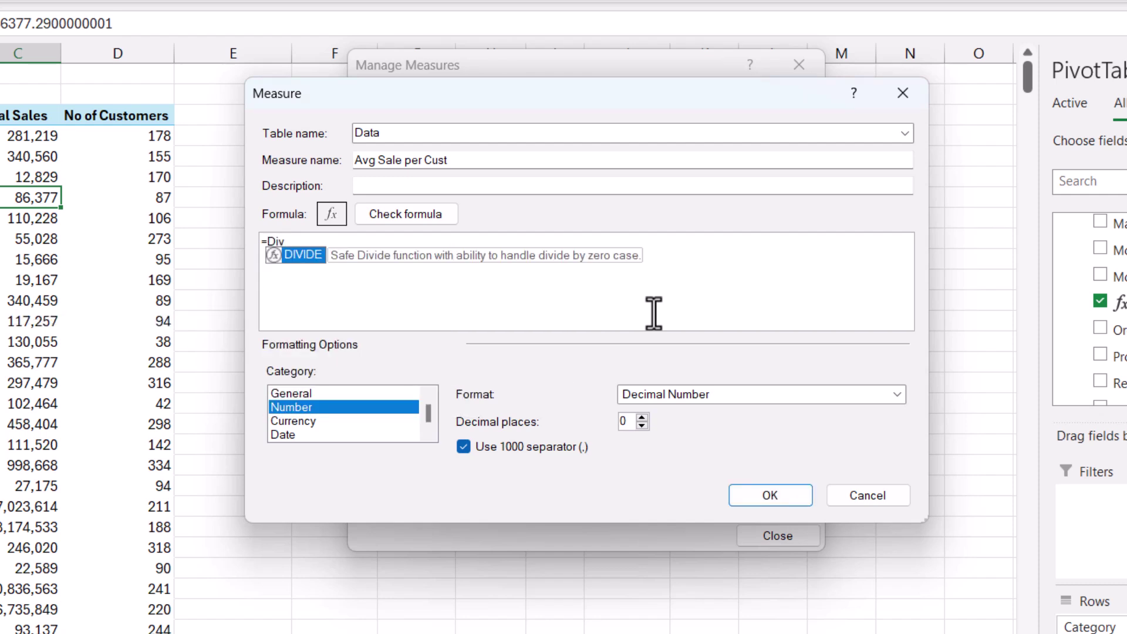
double_click(312, 252)
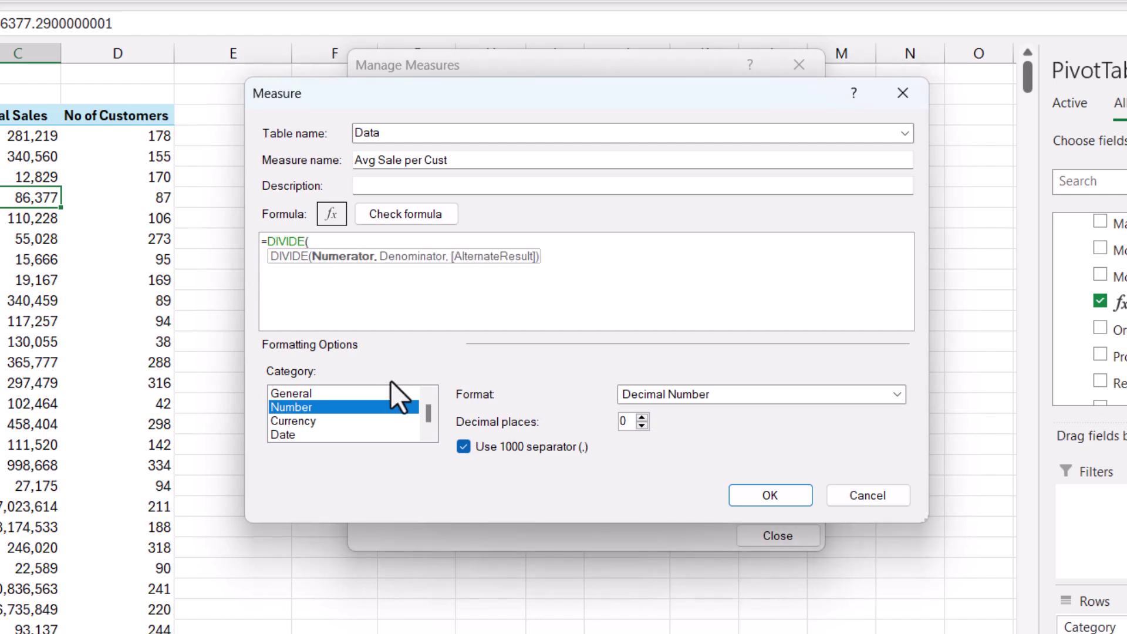
text([)
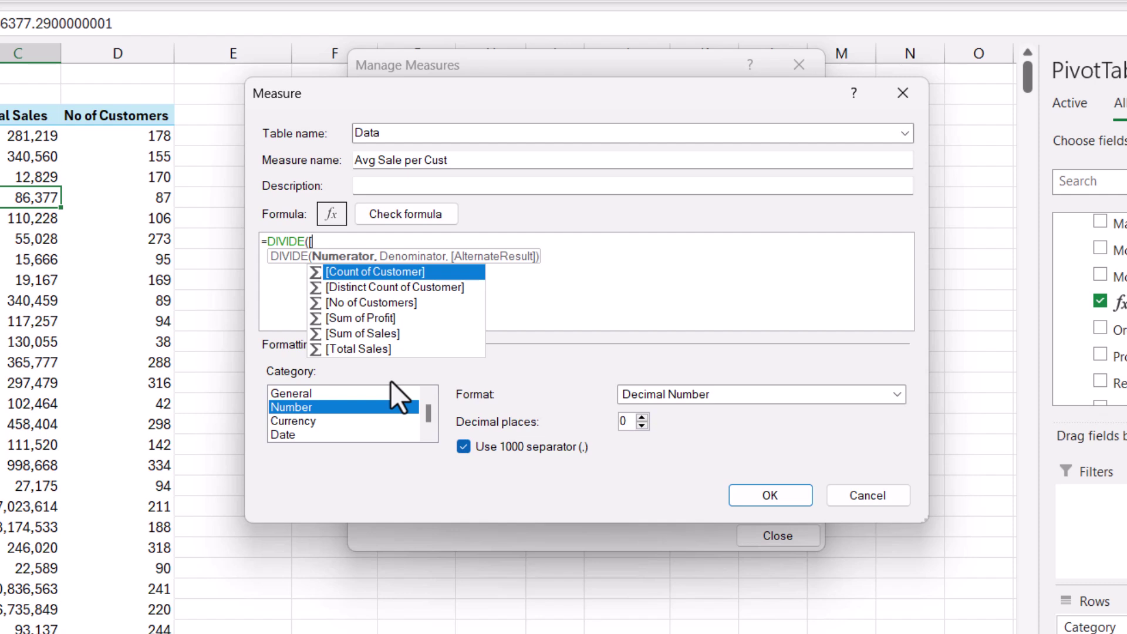
click(377, 346)
double_click(377, 348)
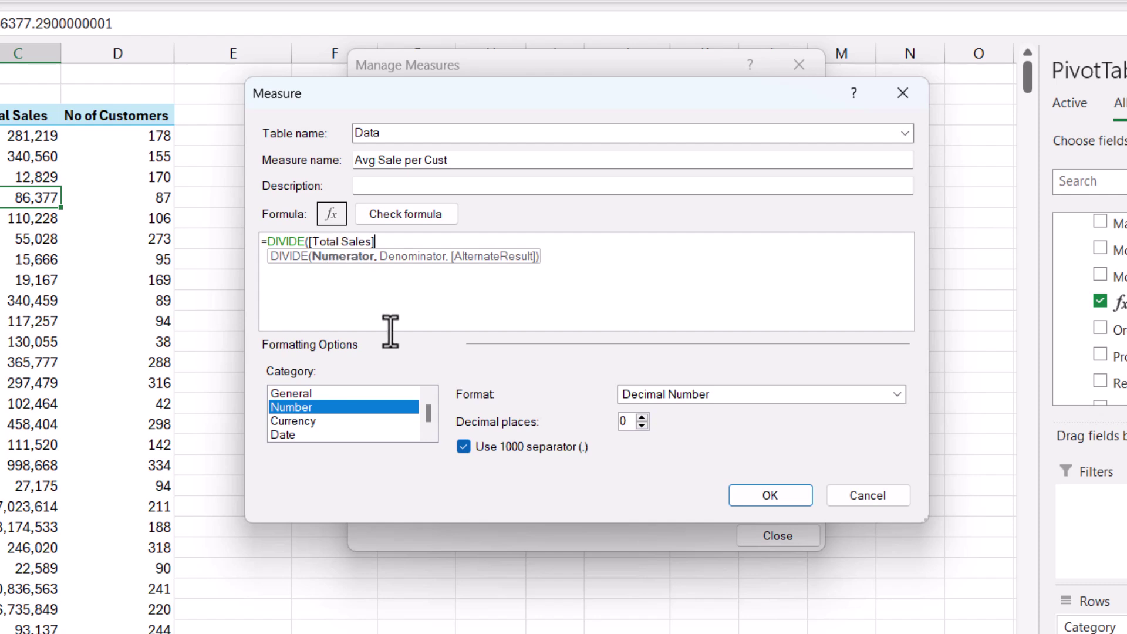
text(,[)
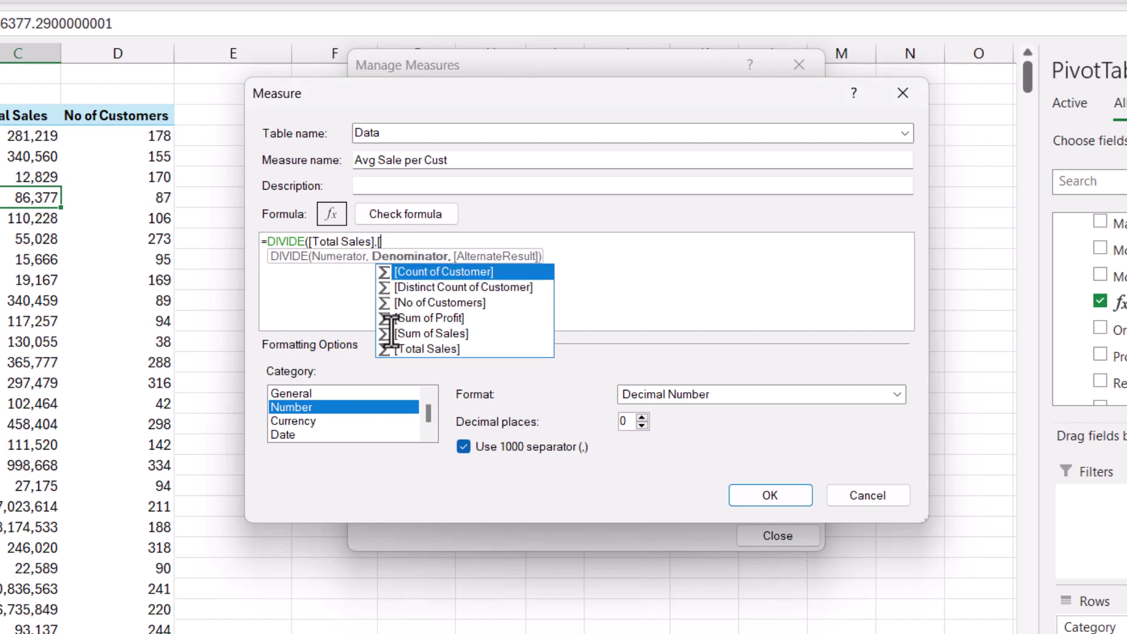
double_click(450, 301)
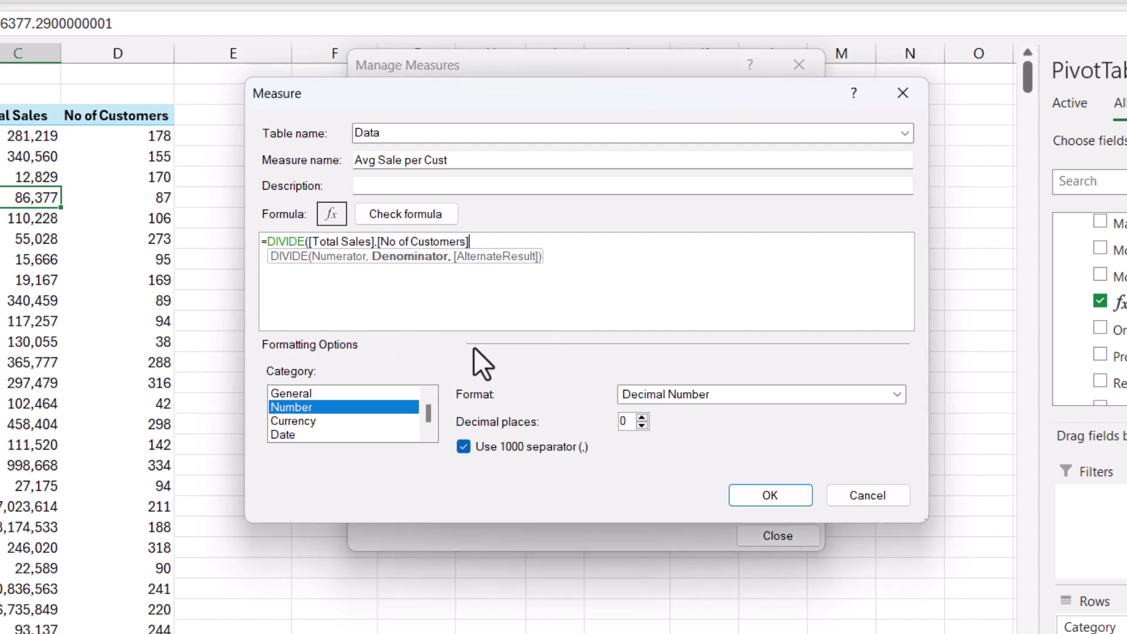
text())
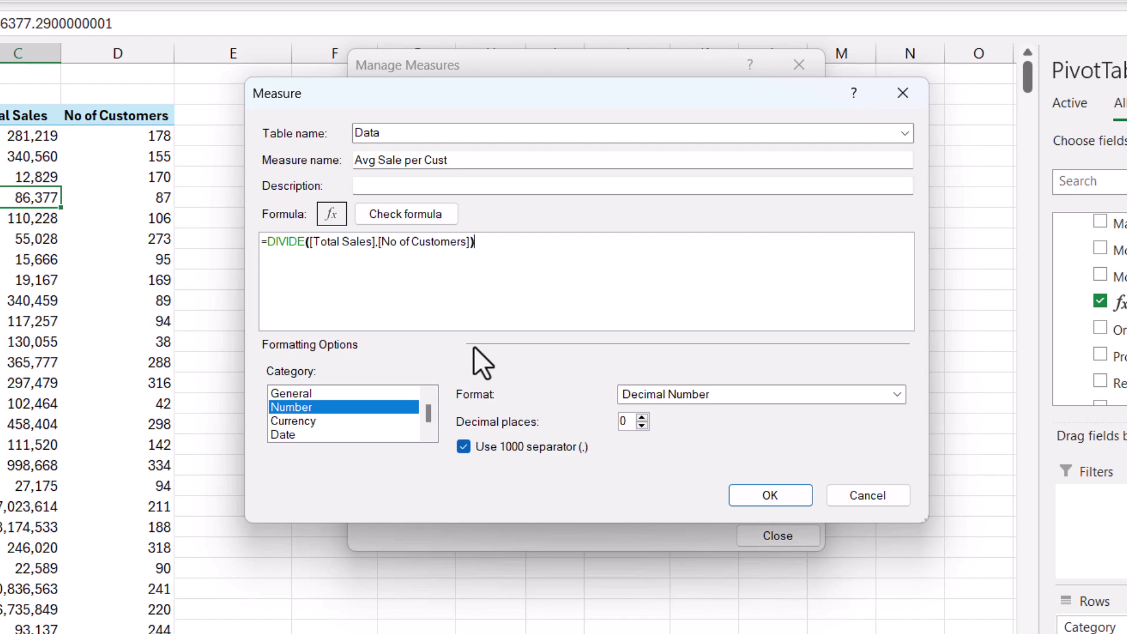
click(452, 211)
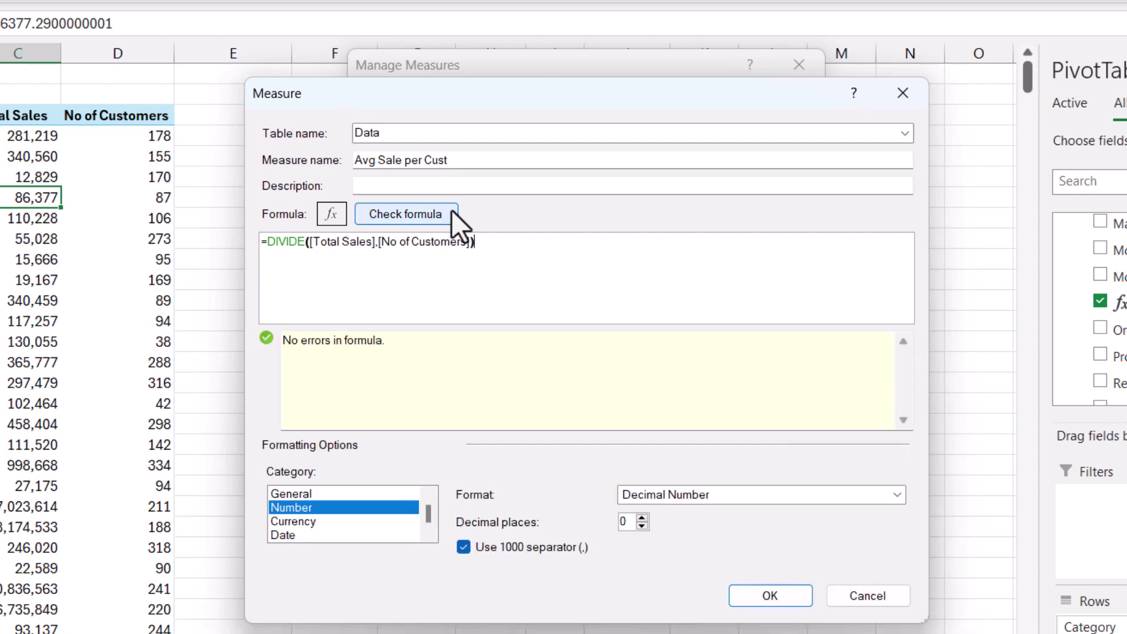
click(770, 596)
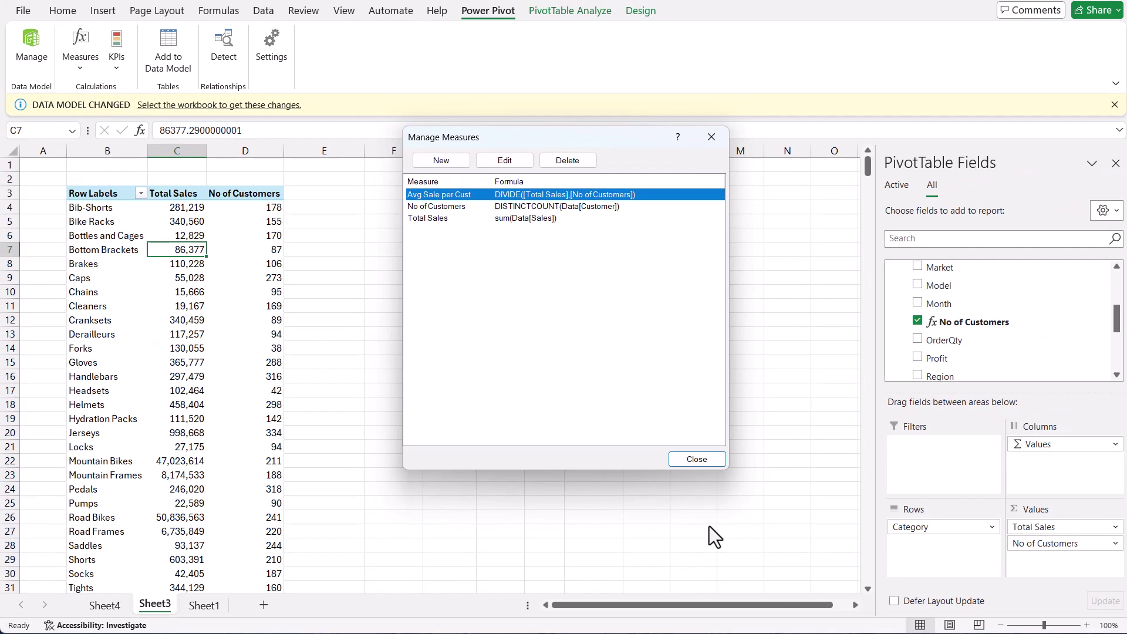
- Close the measures list and add Avg Sale per Cust to the PivotTable values below No of Customers
click(727, 487)
drag(967, 259, 1030, 465)
drag(1057, 578, 1042, 555)
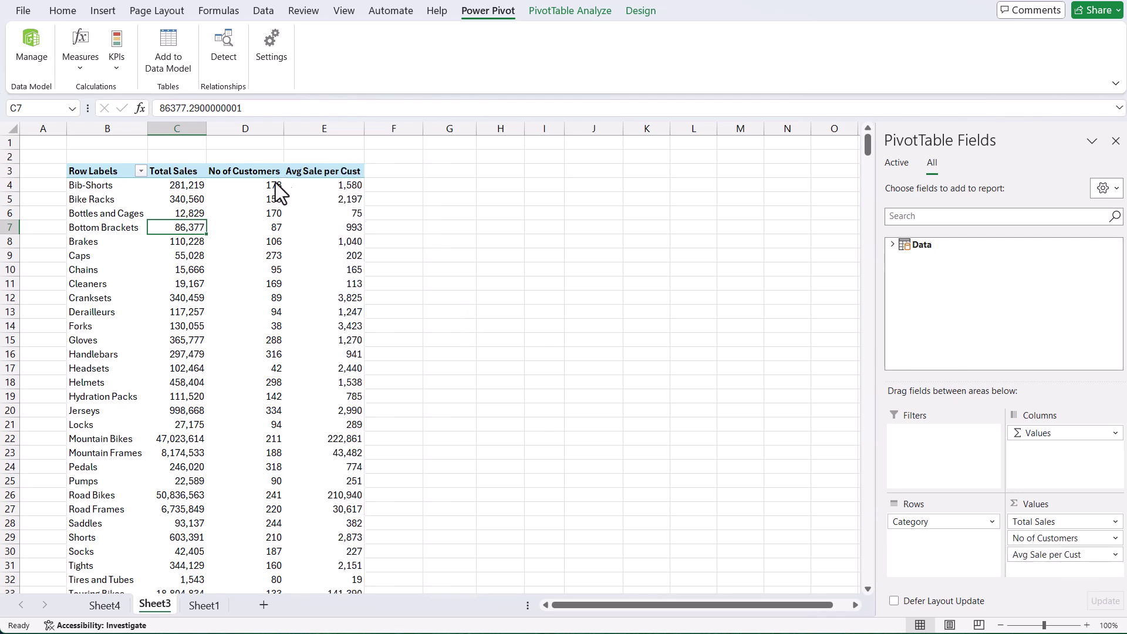
- Inspect the Total Sales, No of Customers and Avg Sale per Cust values for Bib-Shorts
click(191, 185)
click(267, 185)
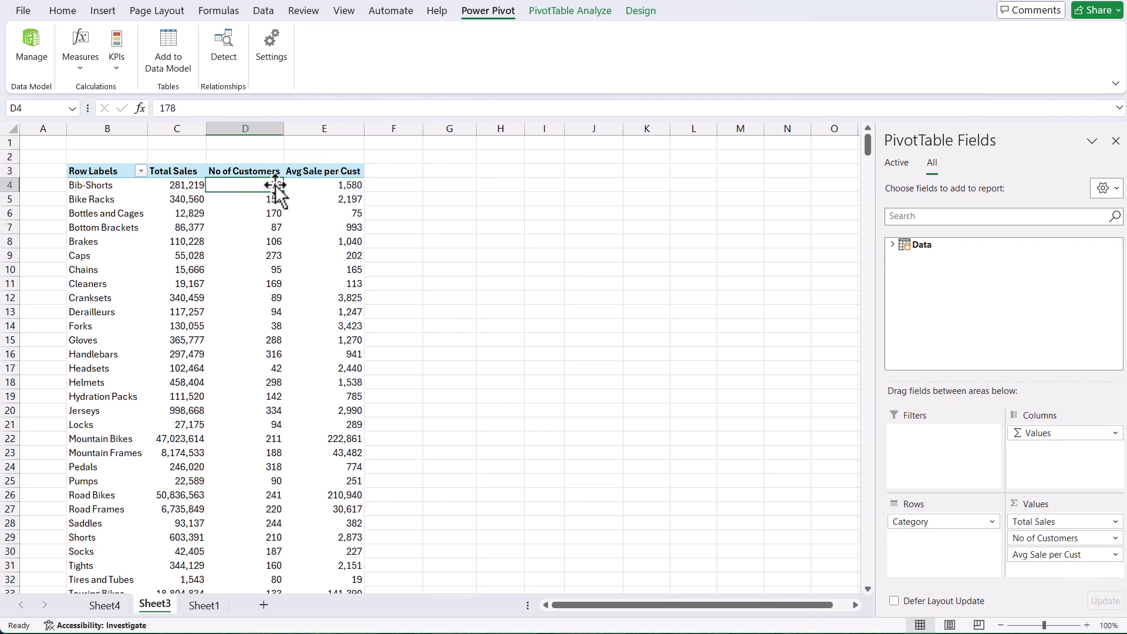
click(332, 185)
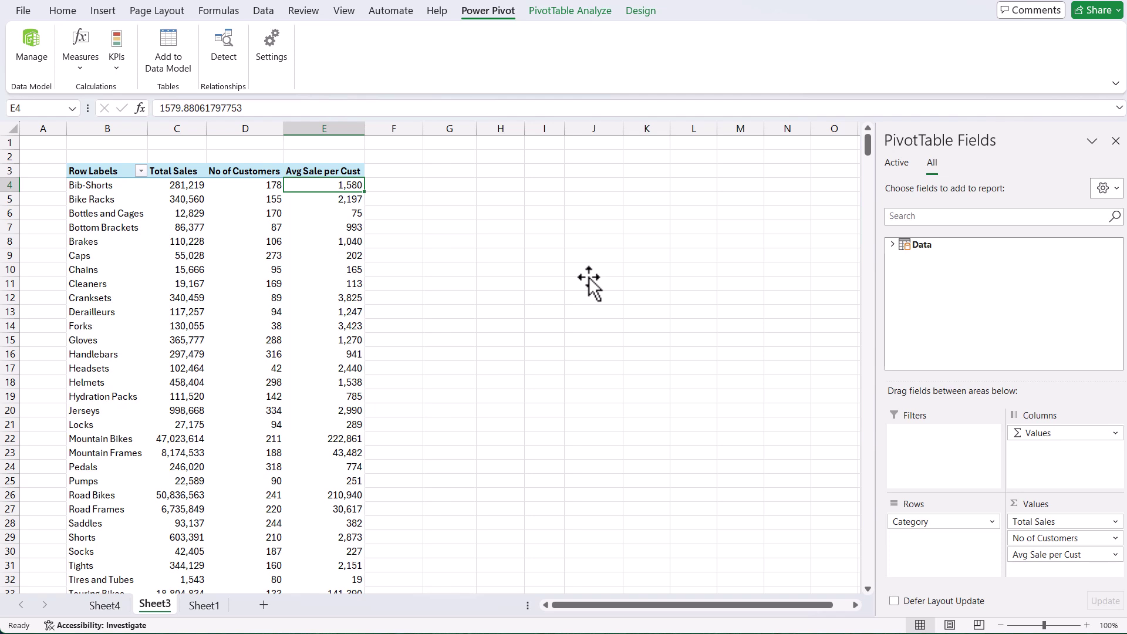